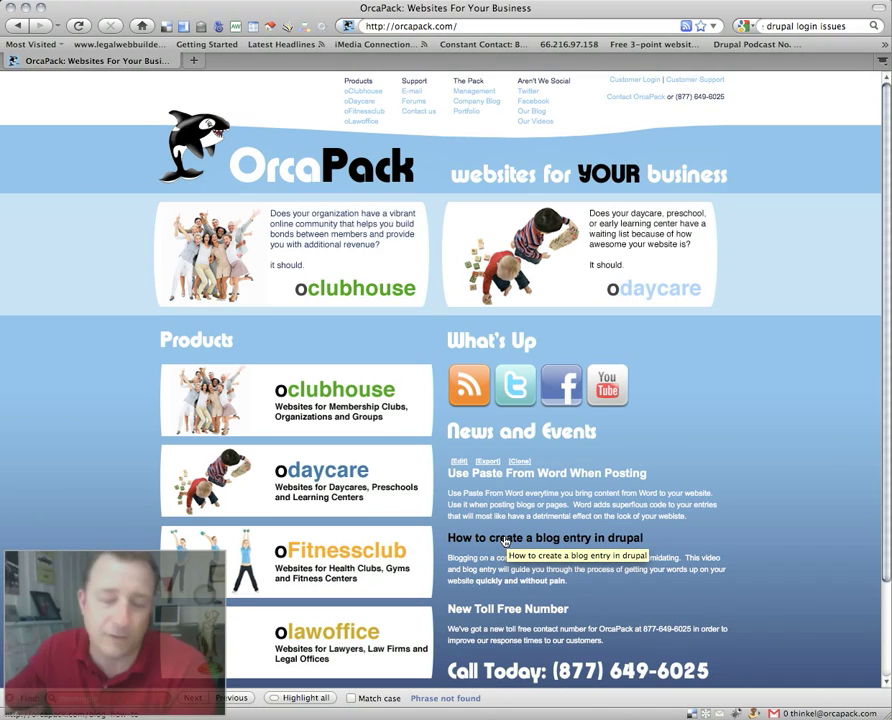
# Open the news post "How to create a blog entry in drupal" for editing.
pyautogui.click(504, 539)
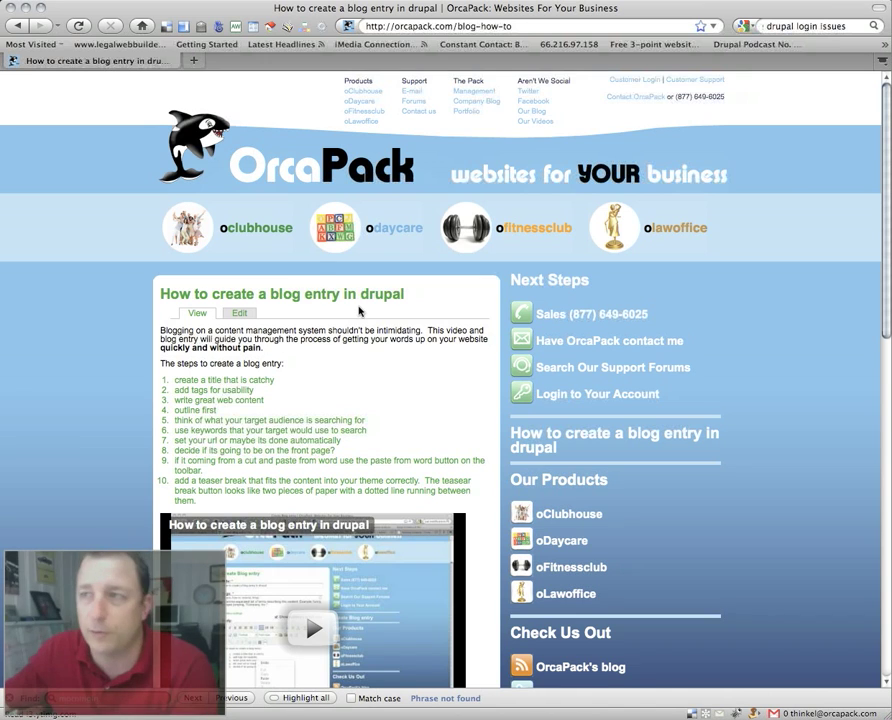
pyautogui.scroll(-3, 318, 279)
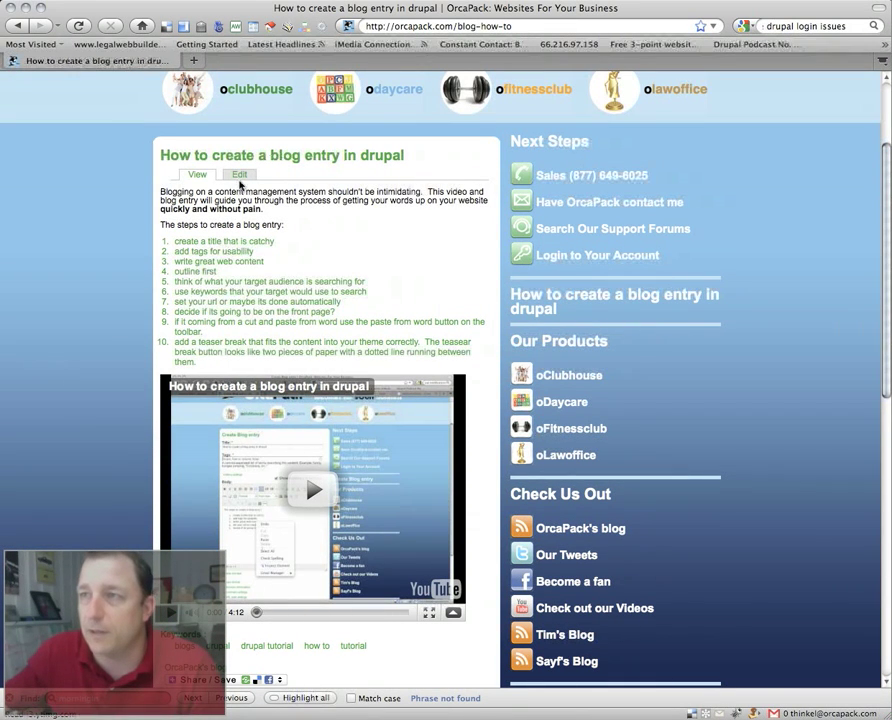
pyautogui.click(239, 181)
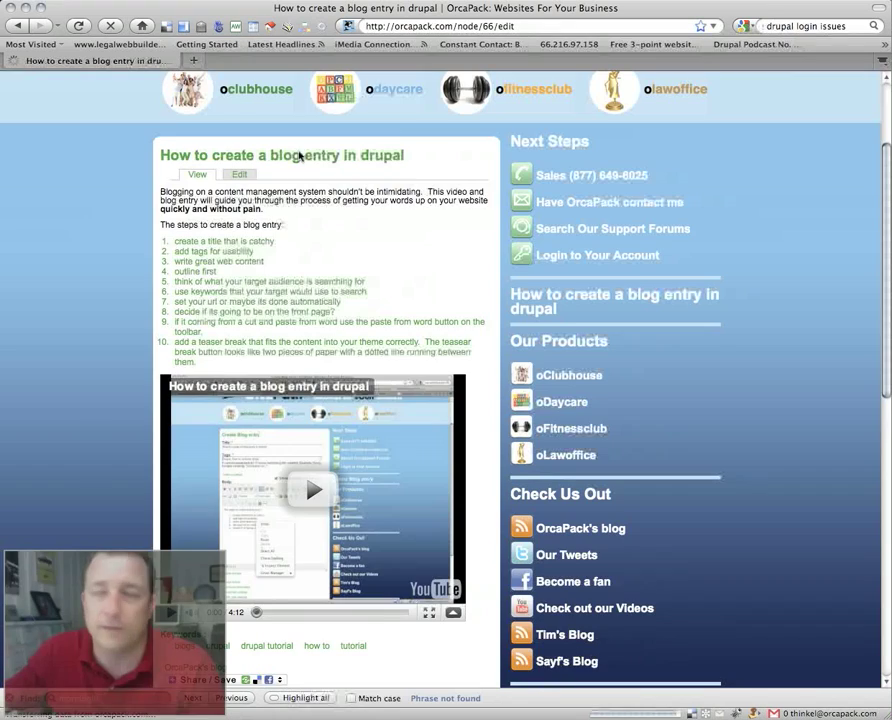
pyautogui.scroll(-3, 263, 145)
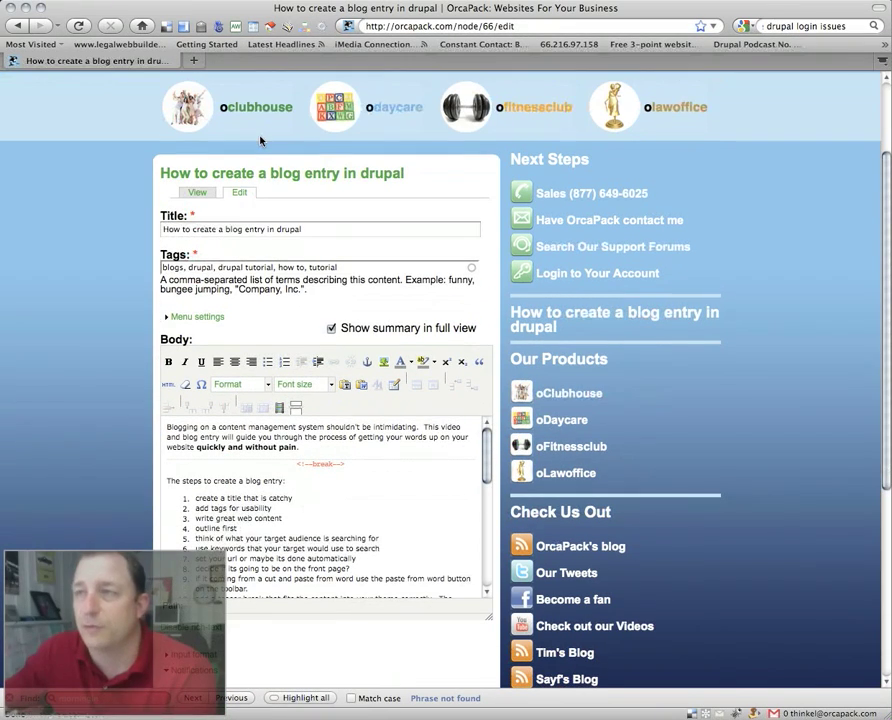
# Shorten the post's title to "How to create a blog entry".
pyautogui.click(320, 231)
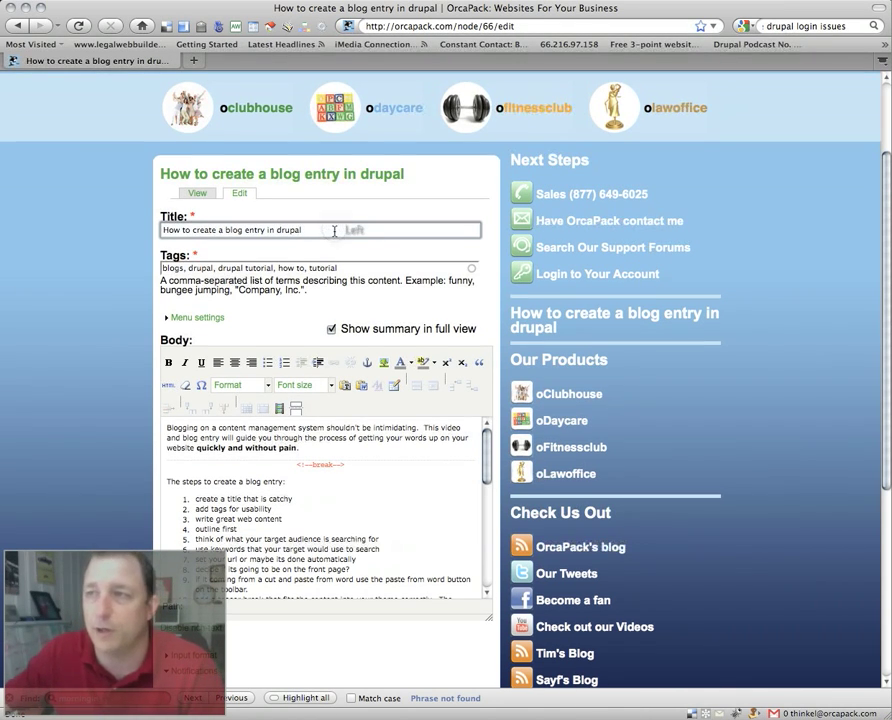
pyautogui.press('BackSpace')
pyautogui.press('BackSpace')
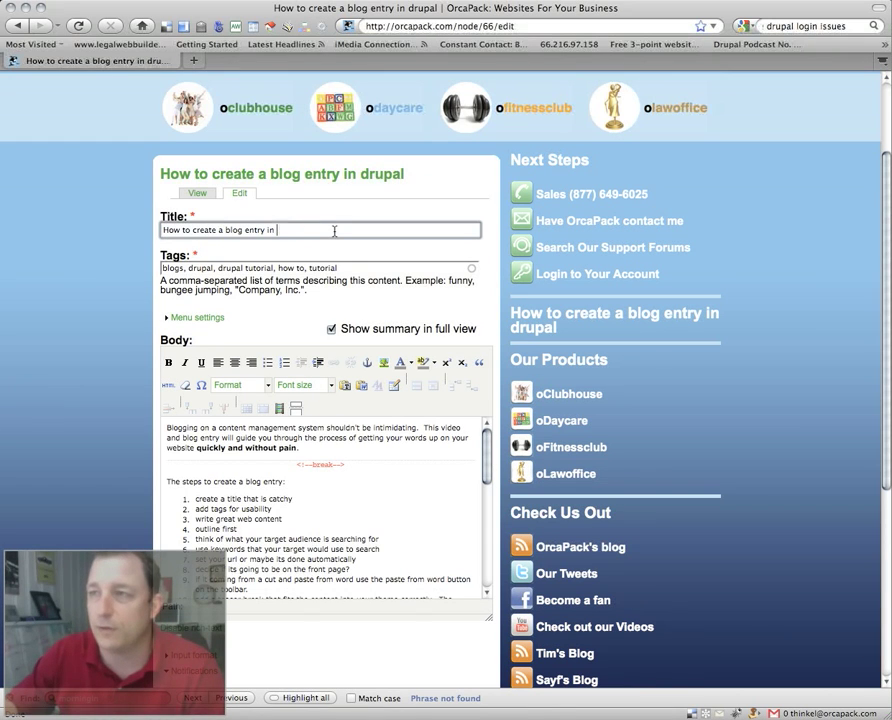
# Examine the post's tags, the summary display option and the body text around the teaser break.
pyautogui.click(341, 269)
pyautogui.scroll(1, 342, 267)
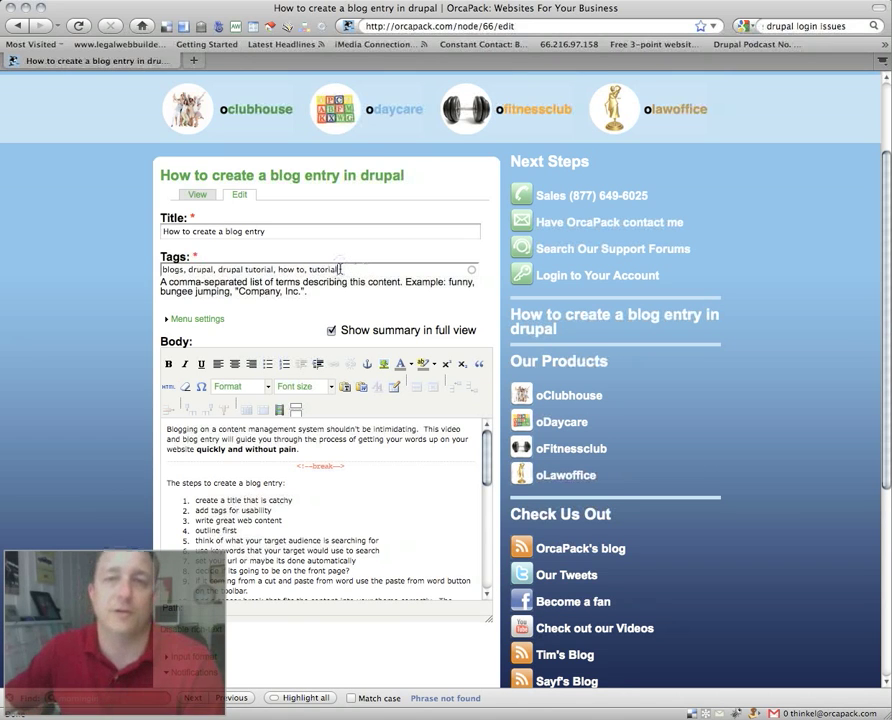
pyautogui.scroll(1, 341, 269)
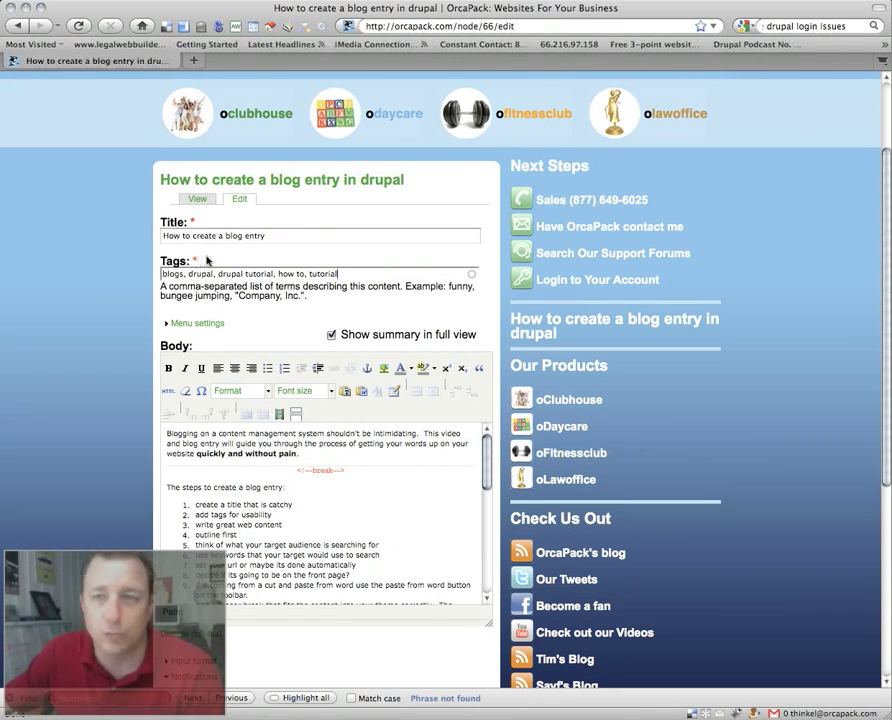
pyautogui.scroll(-1, 208, 260)
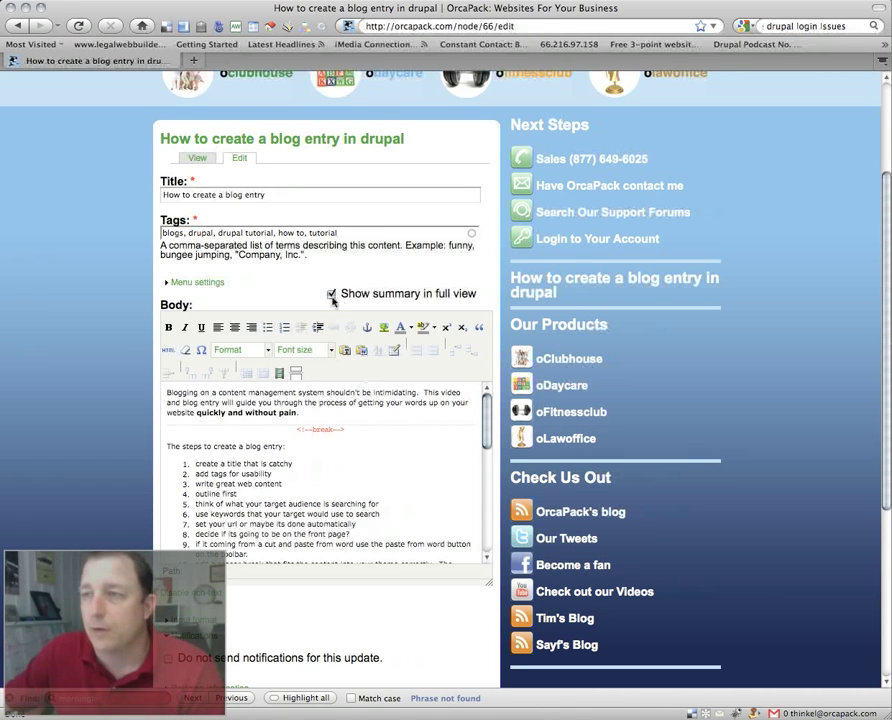
pyautogui.scroll(-1, 333, 302)
pyautogui.scroll(-1, 333, 302)
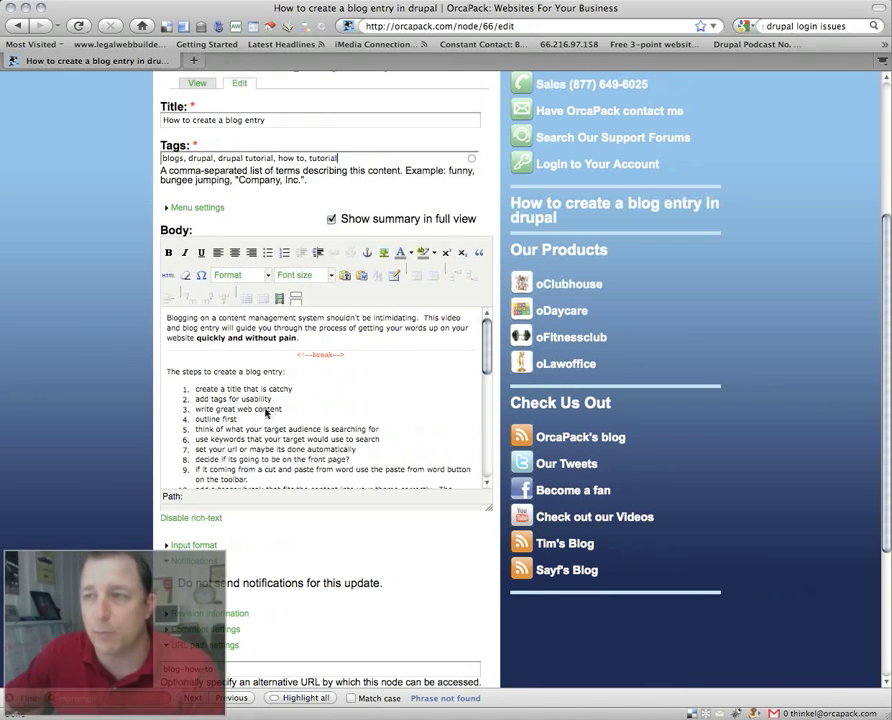
pyautogui.scroll(-1, 221, 342)
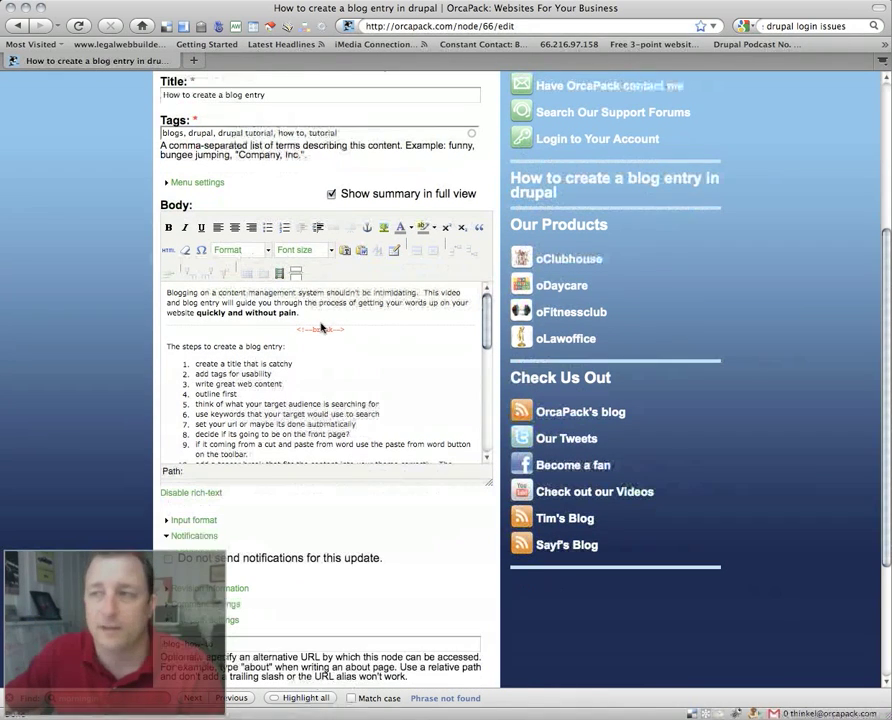
pyautogui.click(374, 318)
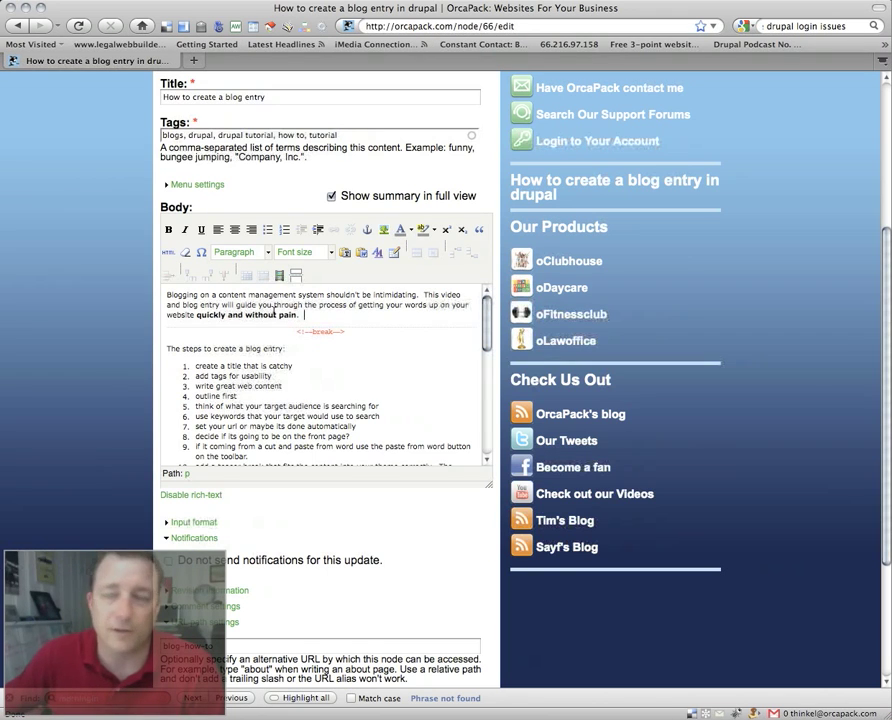
pyautogui.scroll(-10, 379, 352)
pyautogui.scroll(10, 379, 352)
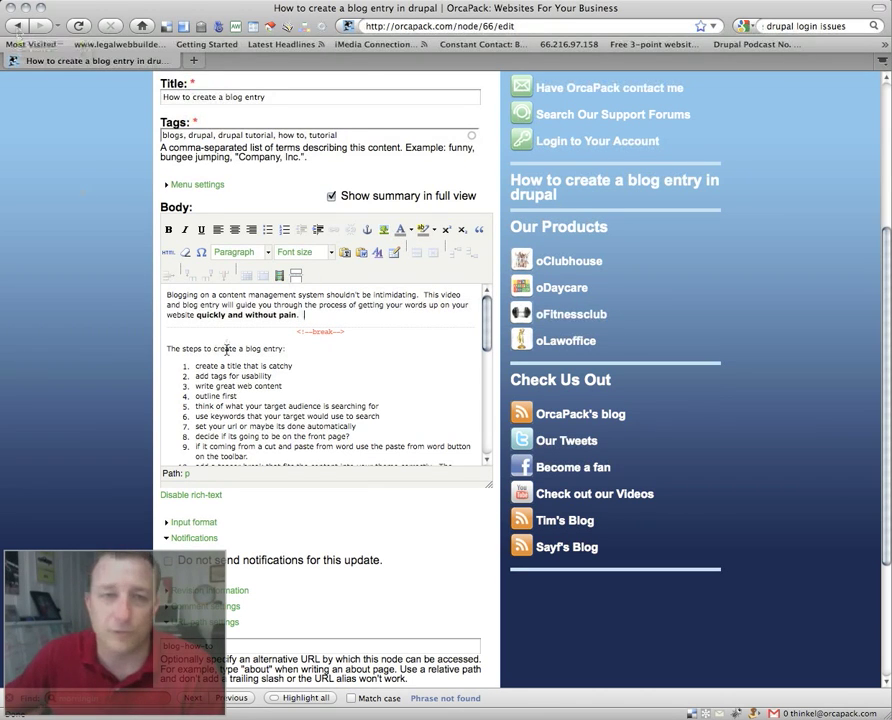
pyautogui.scroll(4, 238, 237)
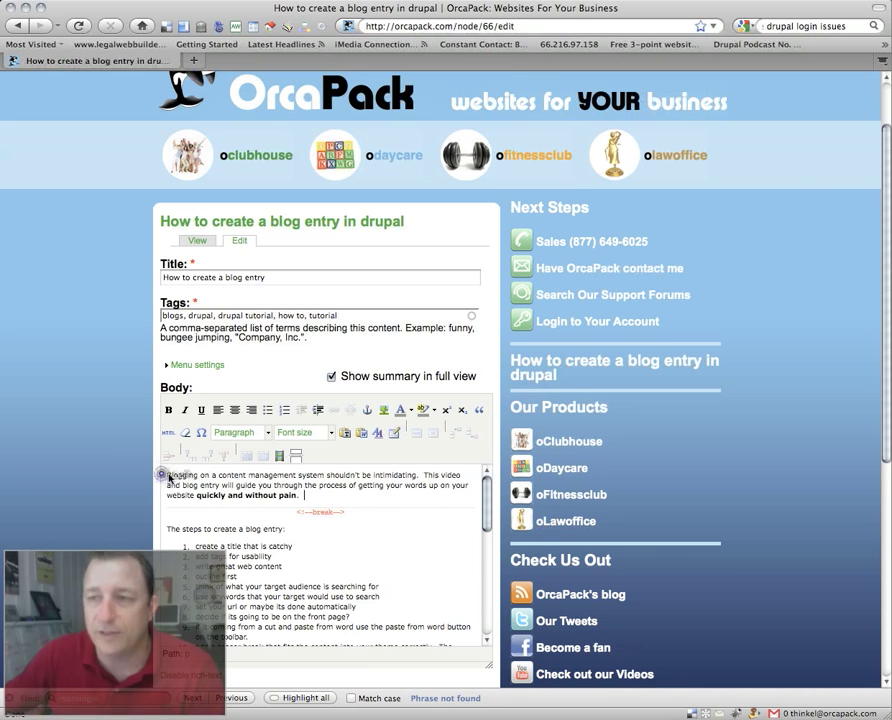
# Delete the teaser break below the introductory paragraph and insert a new one in the same place.
pyautogui.click(308, 495)
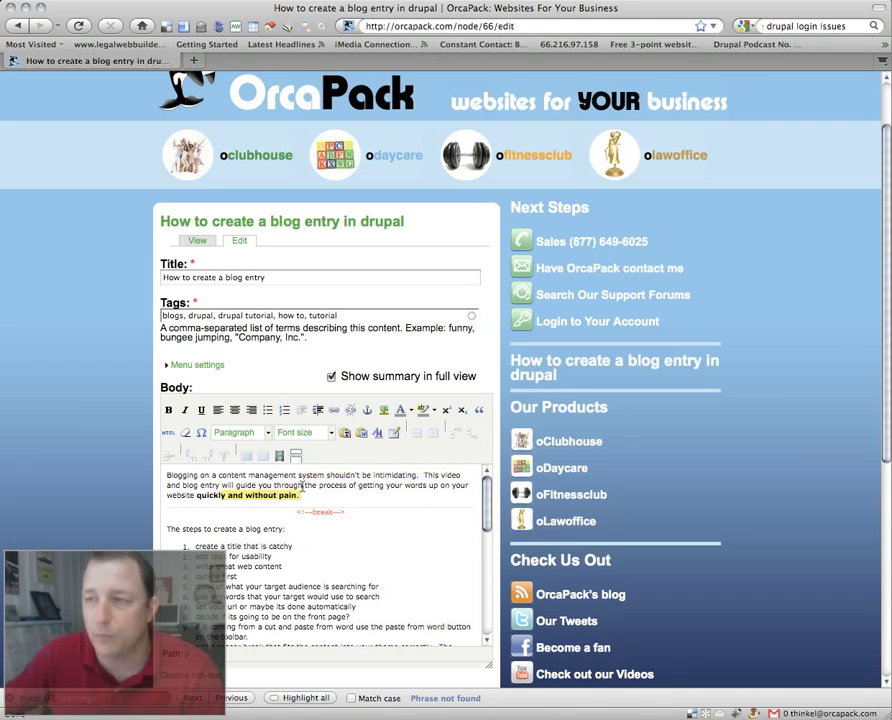
pyautogui.click(308, 500)
pyautogui.click(354, 519)
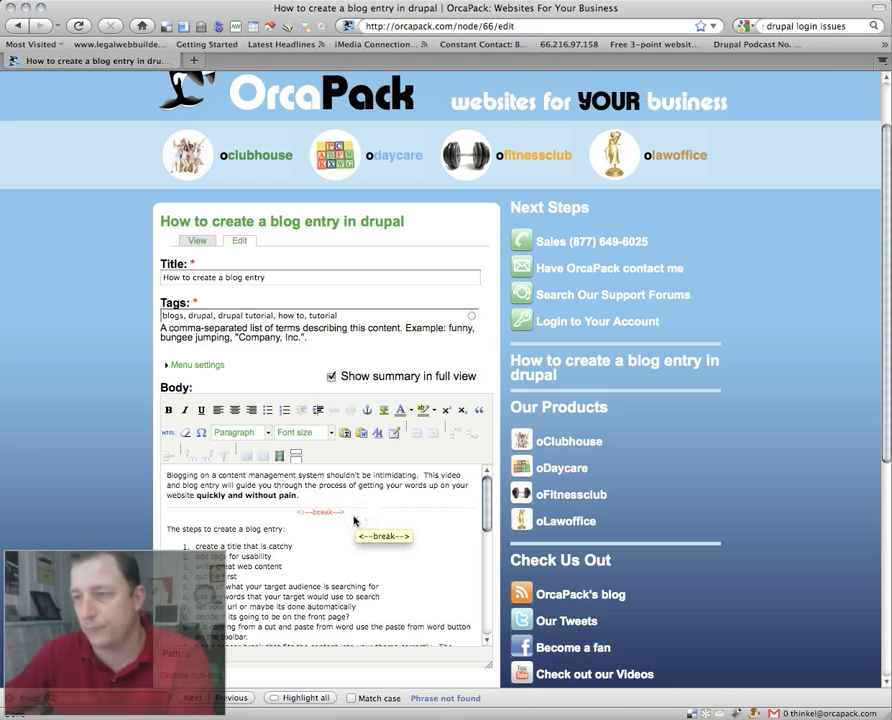
pyautogui.press('BackSpace')
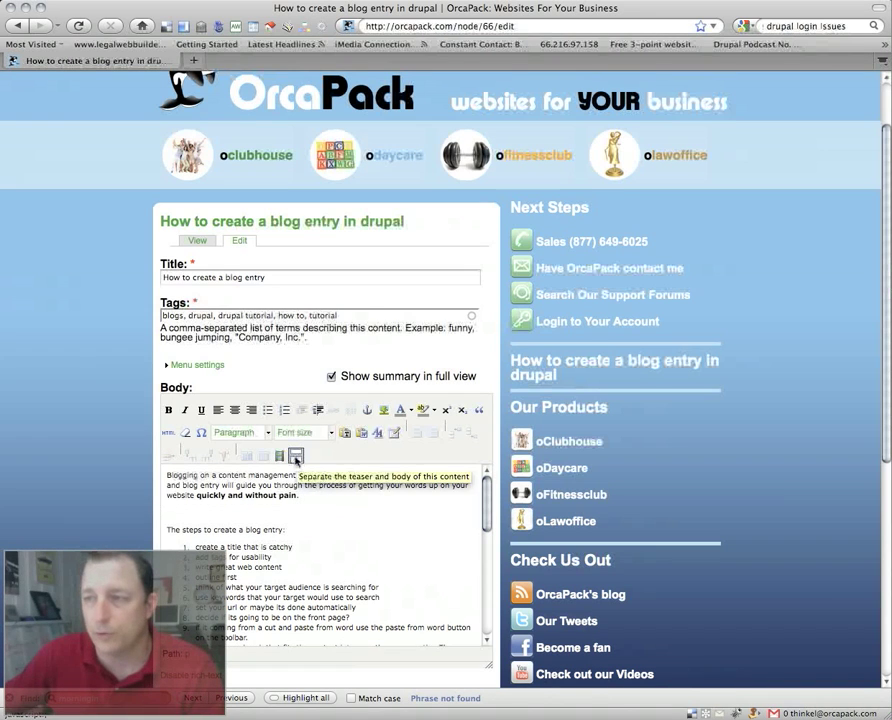
pyautogui.click(296, 460)
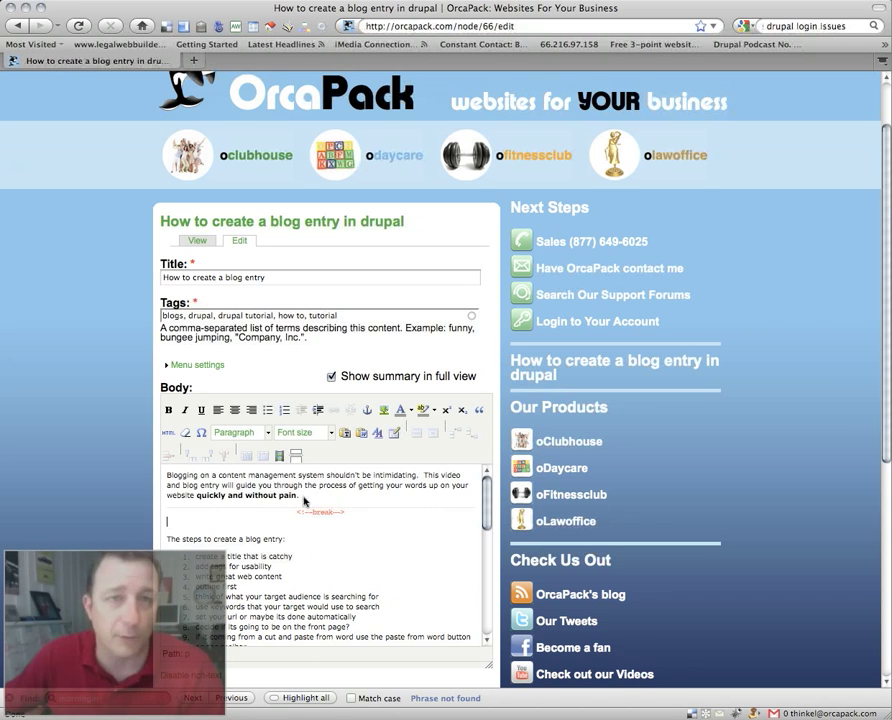
# Examine the rest of the body down to the embedded video and the alternative URL in the URL path settings.
pyautogui.scroll(-5, 307, 498)
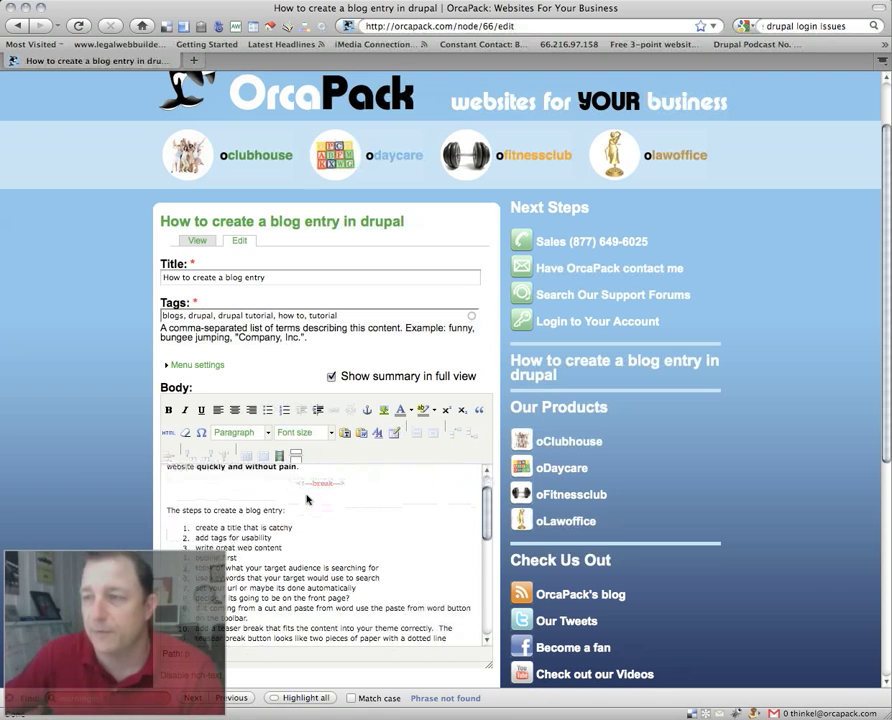
pyautogui.scroll(-5, 334, 500)
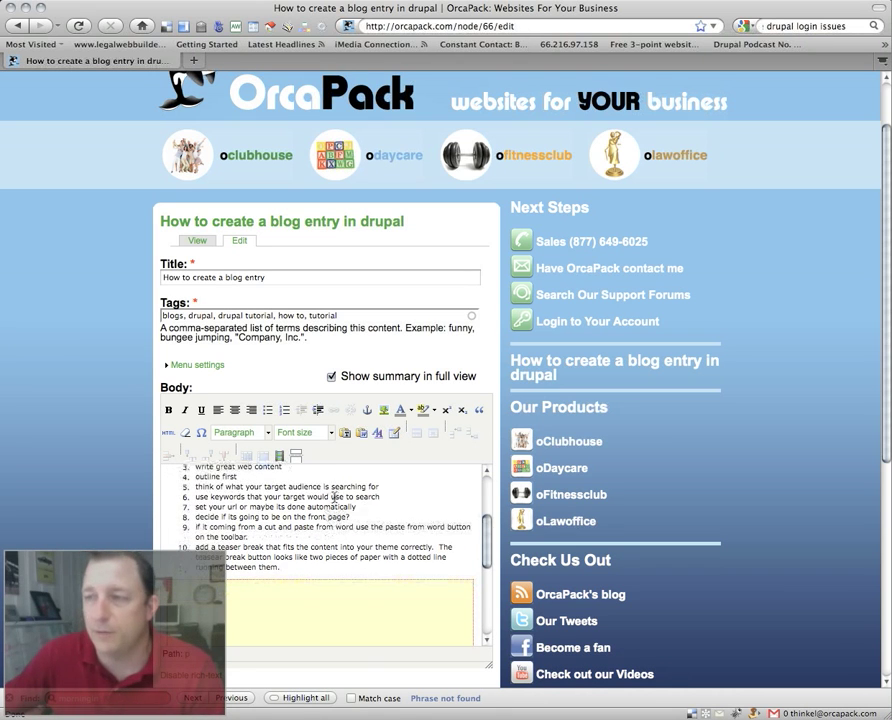
pyautogui.scroll(-1, 338, 491)
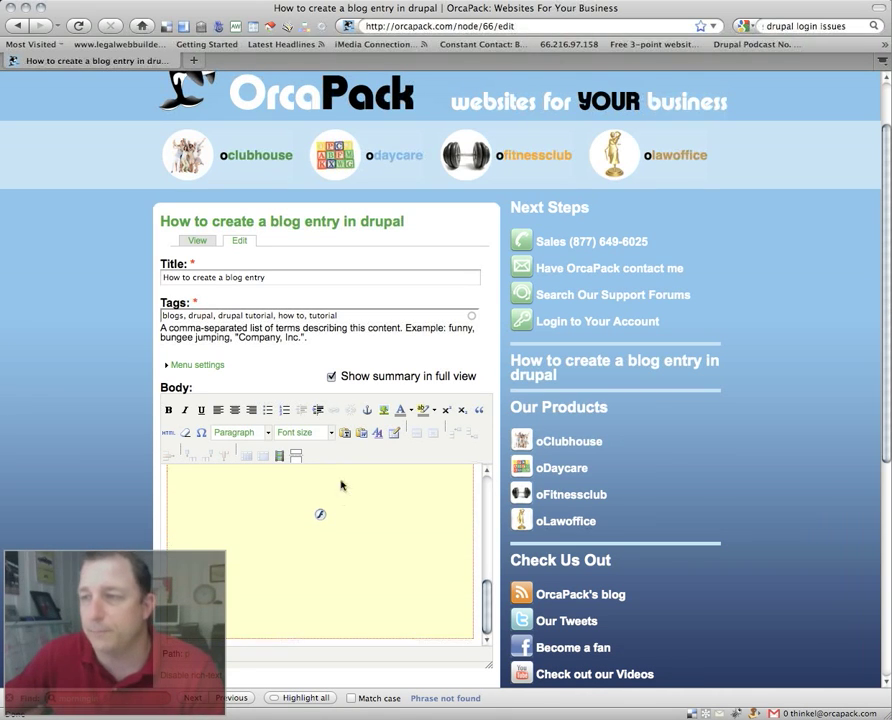
pyautogui.scroll(-6, 108, 360)
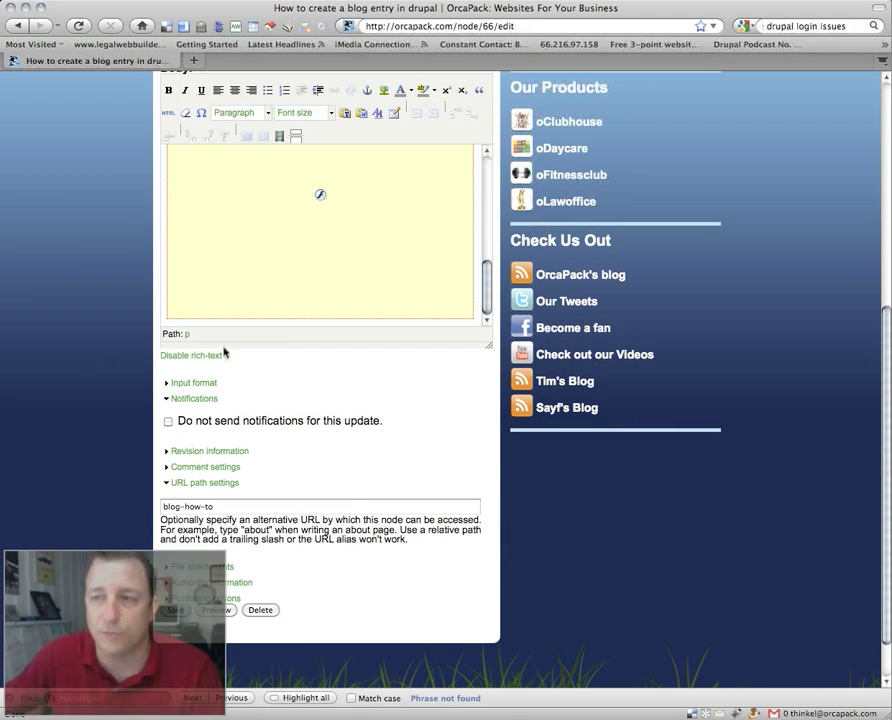
pyautogui.click(332, 507)
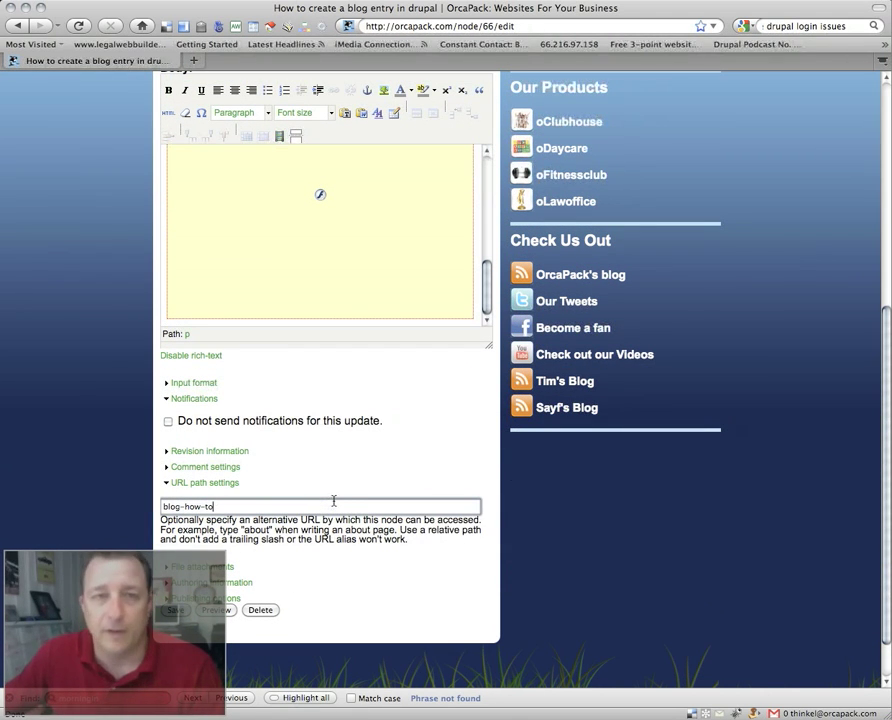
pyautogui.scroll(-1, 228, 518)
pyautogui.click(216, 503)
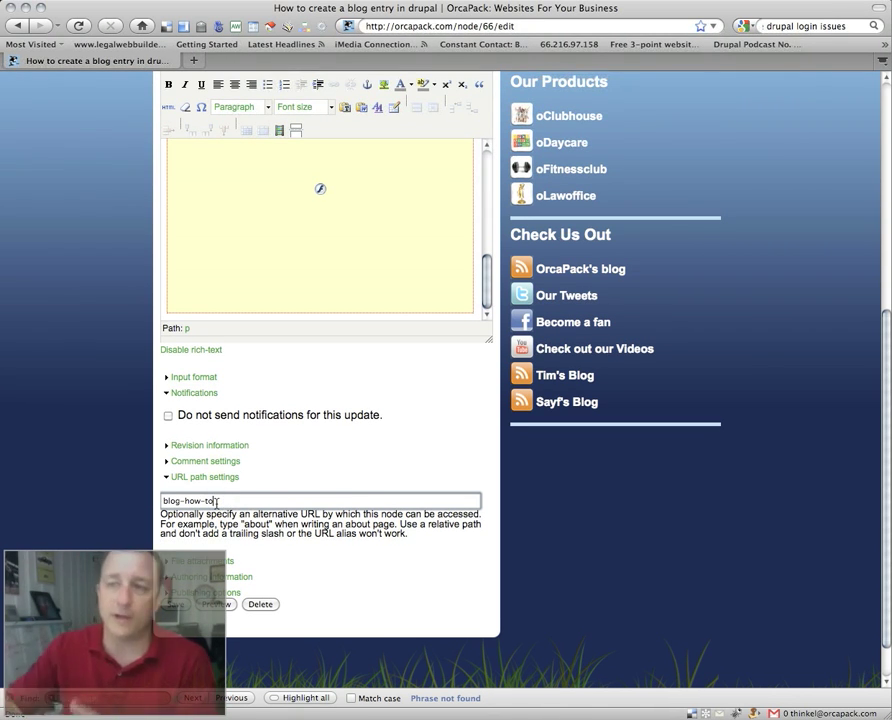
pyautogui.scroll(5, 242, 270)
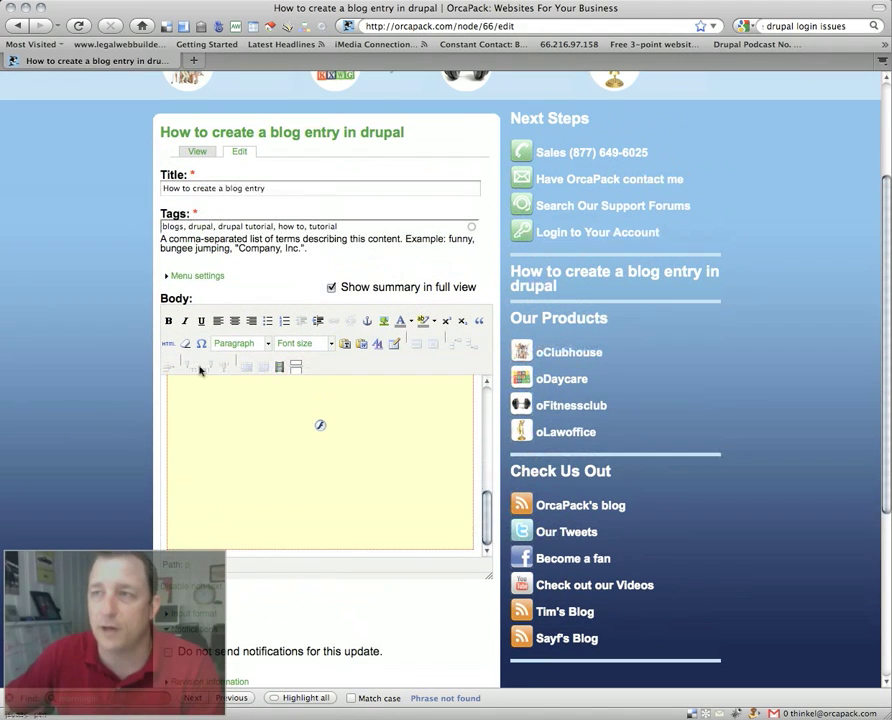
pyautogui.scroll(-2, 277, 575)
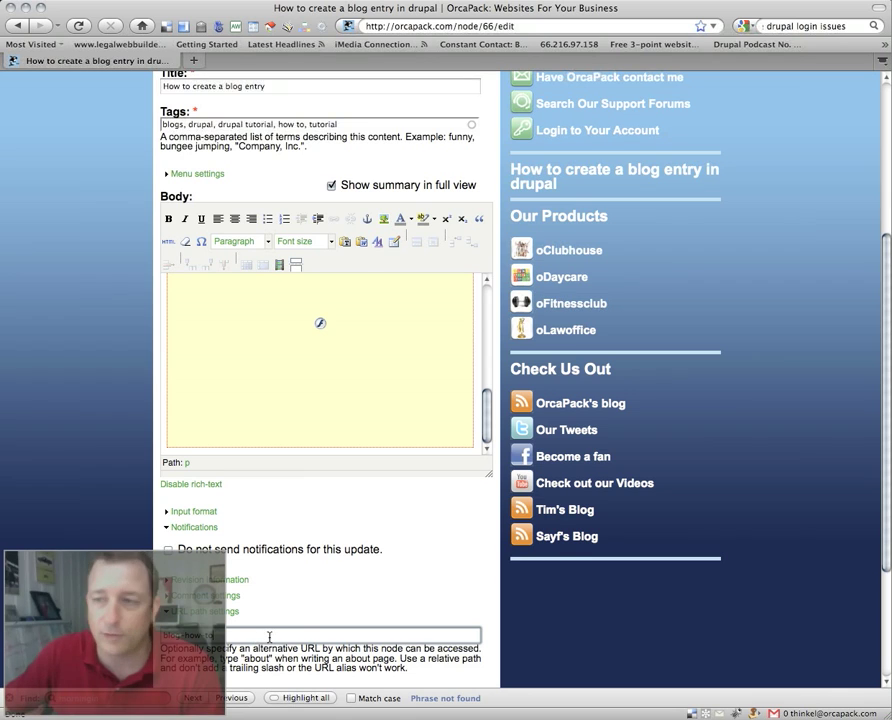
pyautogui.scroll(-1, 304, 638)
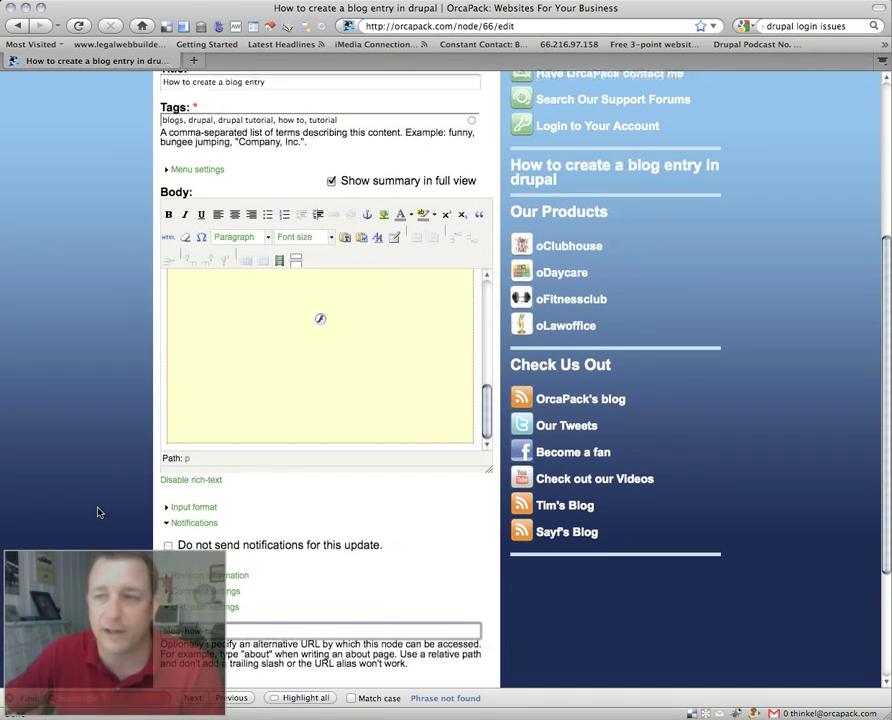
pyautogui.scroll(-3, 240, 605)
pyautogui.click(248, 587)
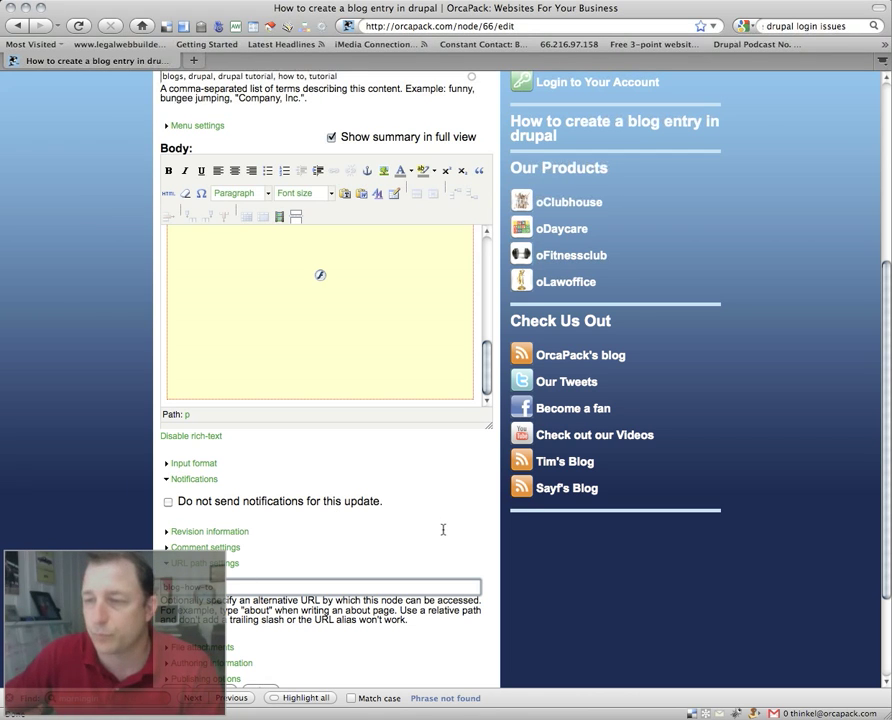
# Preview the edited post and review its trimmed and full versions.
pyautogui.scroll(-3, 400, 520)
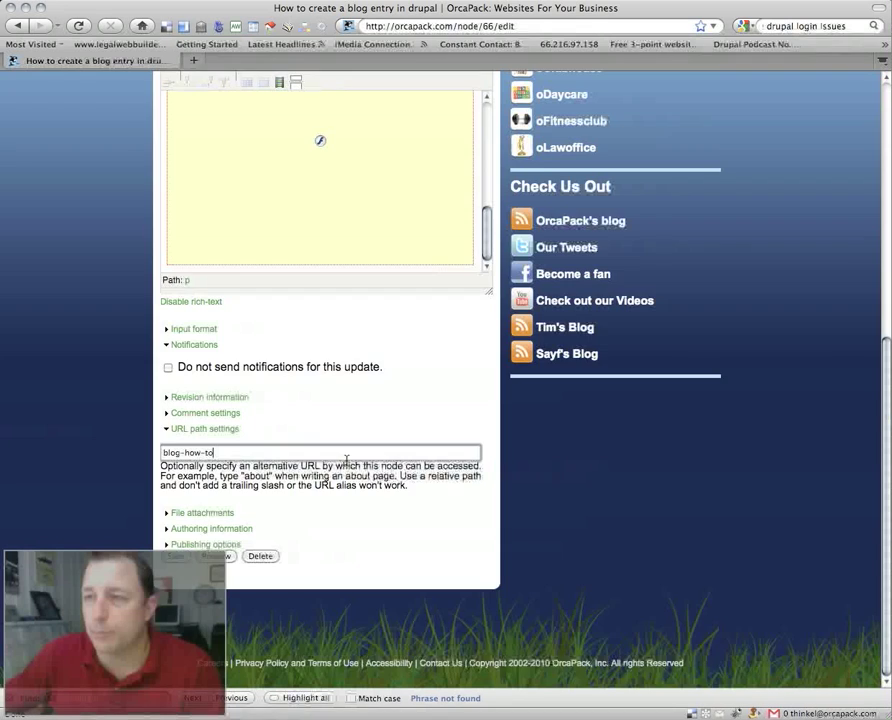
pyautogui.scroll(3, 350, 464)
pyautogui.scroll(-2, 346, 462)
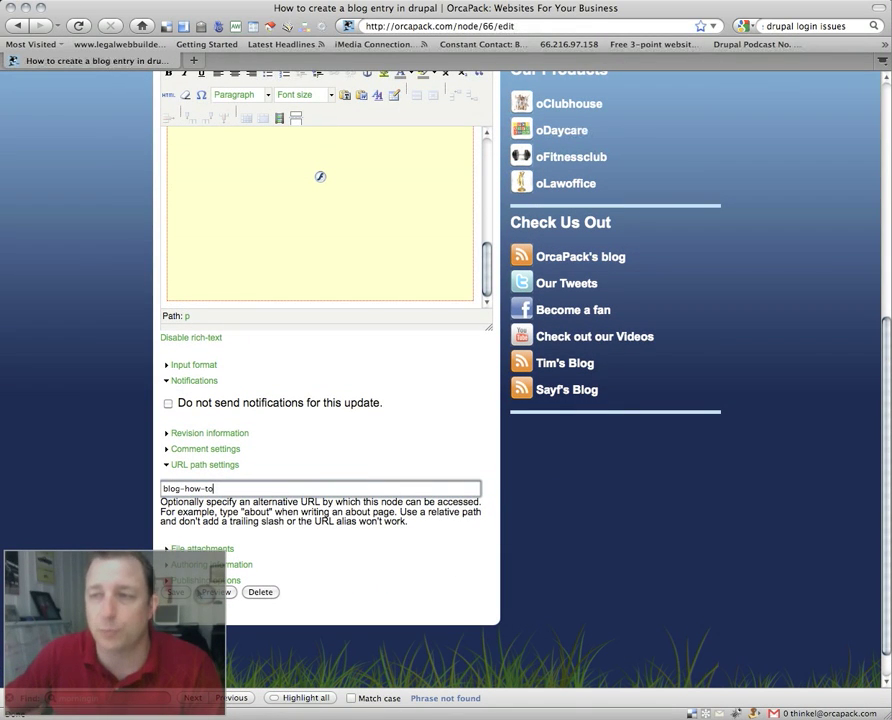
pyautogui.scroll(-1, 325, 516)
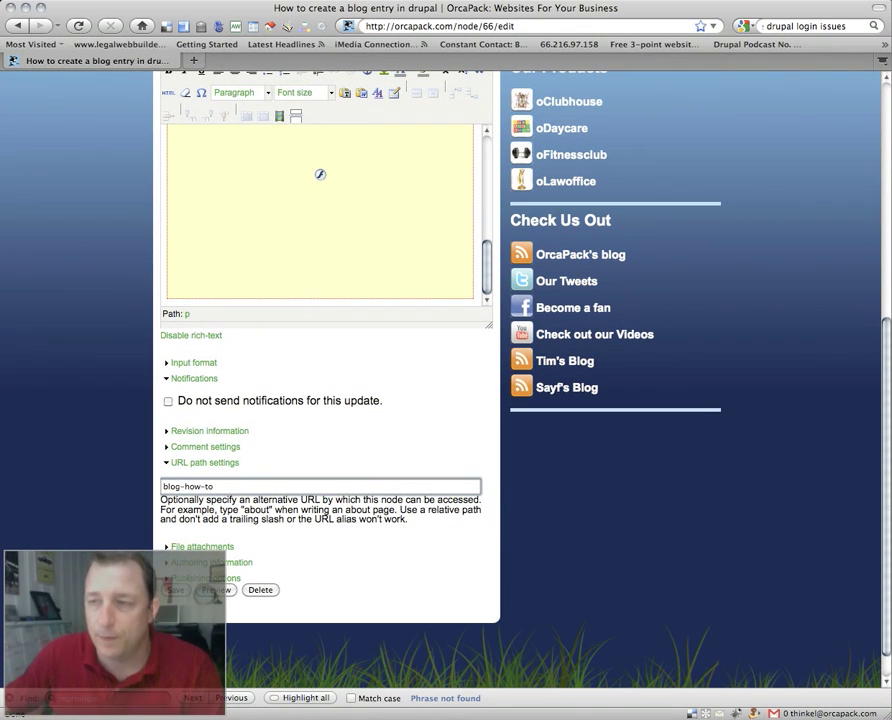
pyautogui.click(216, 590)
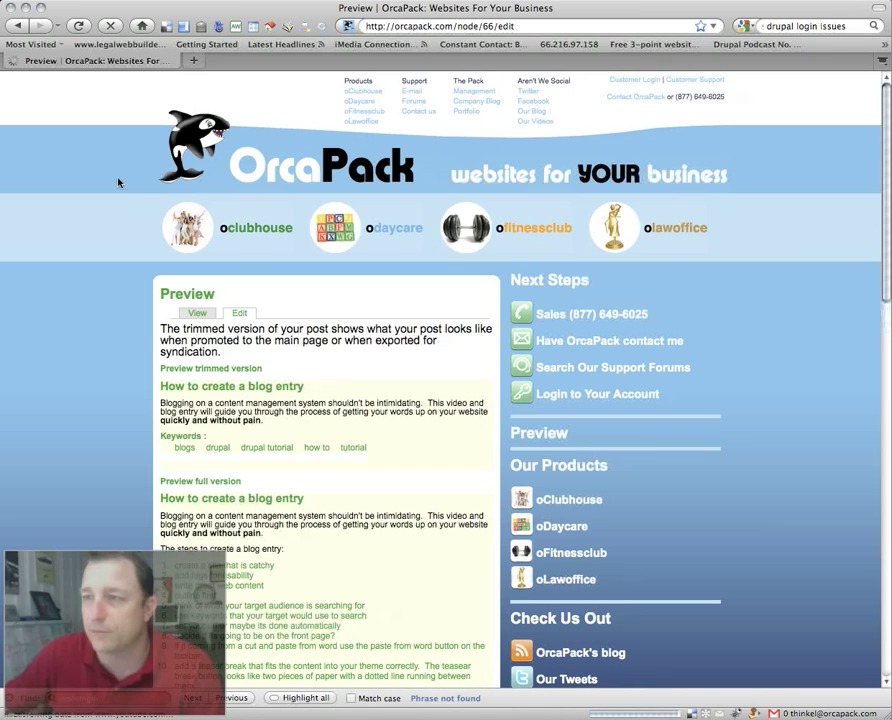
pyautogui.scroll(-8, 119, 209)
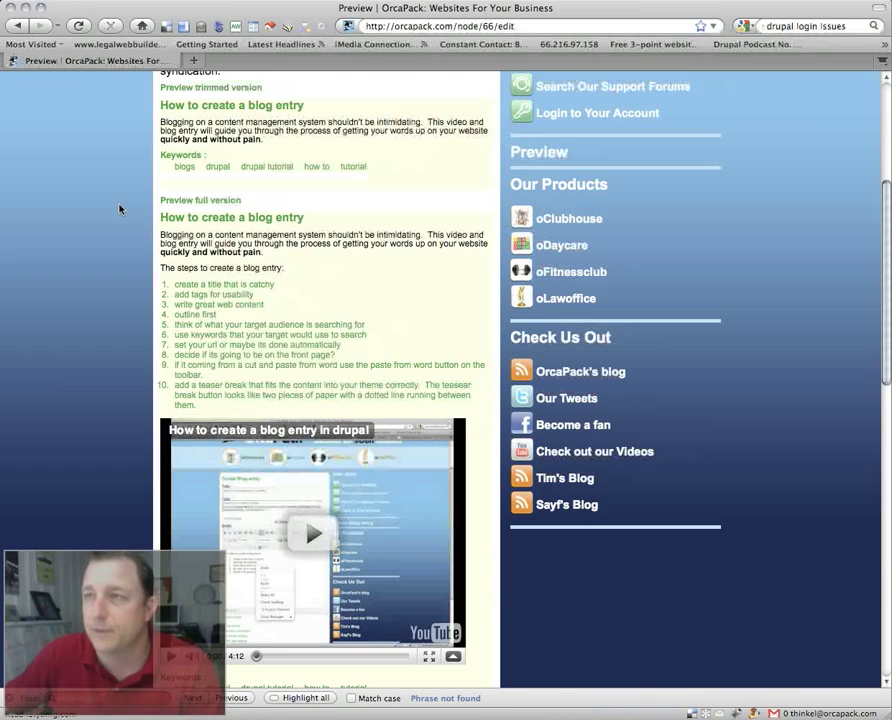
pyautogui.scroll(2, 119, 209)
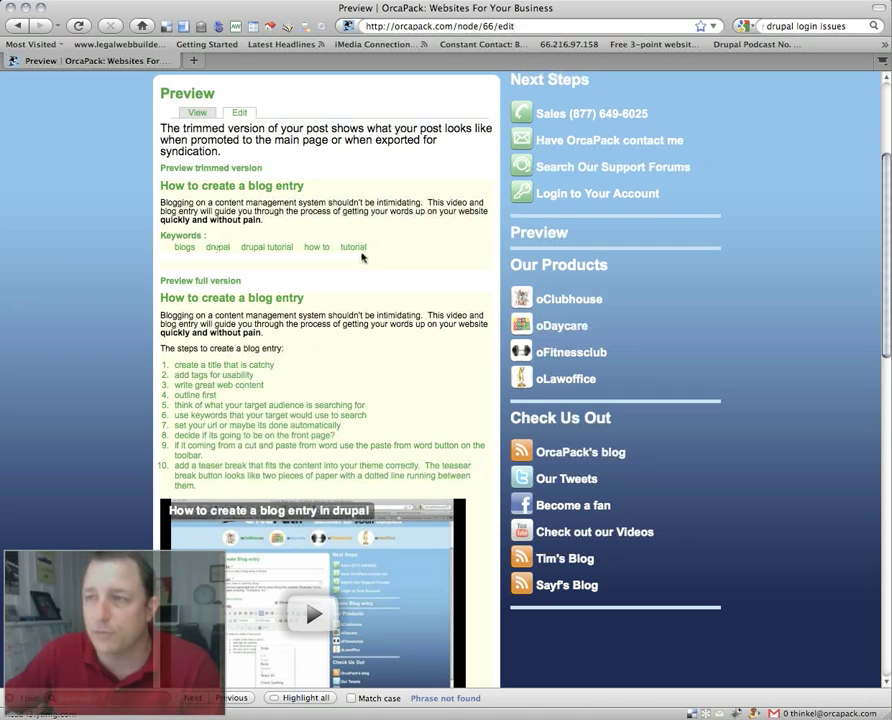
pyautogui.scroll(-5, 325, 256)
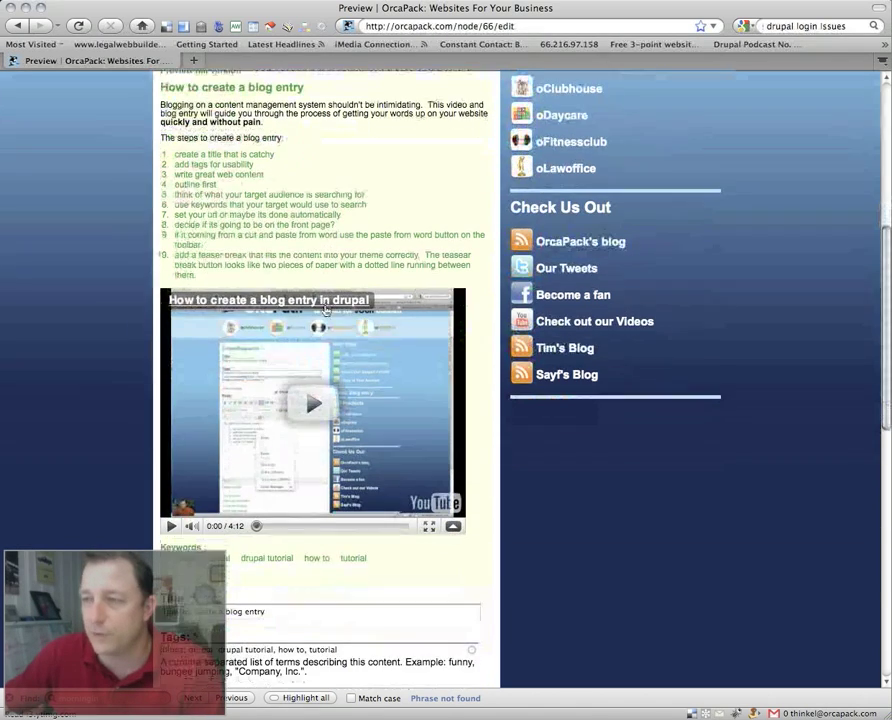
# Save the edited blog post and review its page from the introduction down to the embedded video, keywords and comment form.
pyautogui.scroll(3, 325, 310)
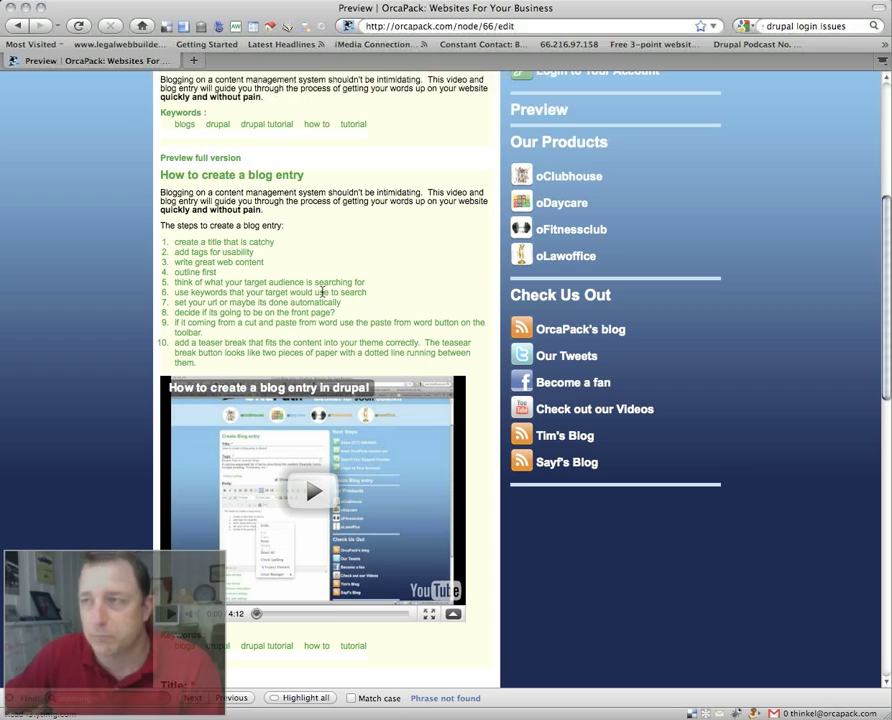
pyautogui.scroll(-9, 320, 235)
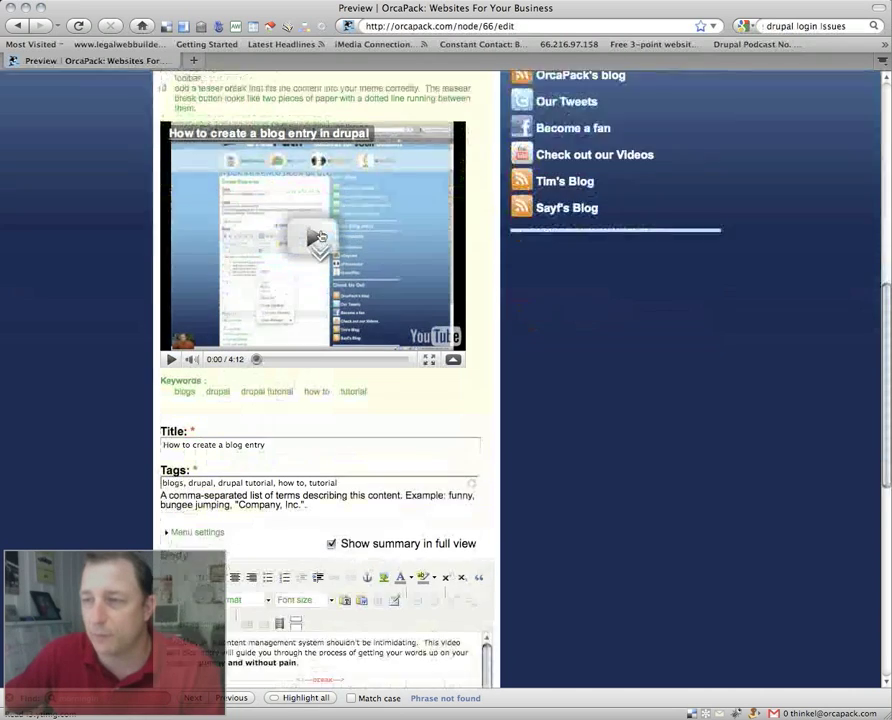
pyautogui.scroll(-10, 320, 234)
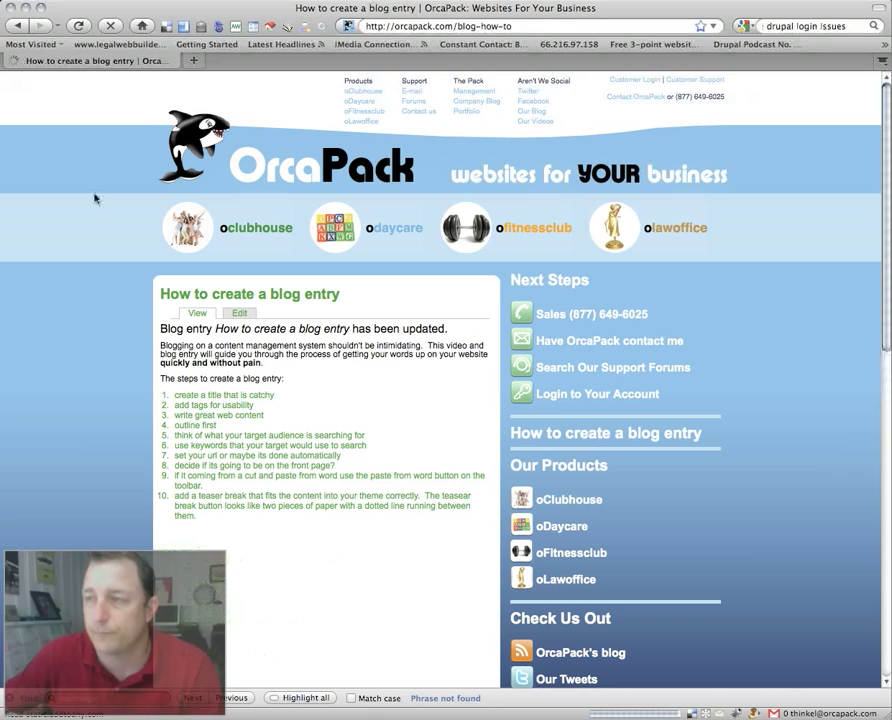
pyautogui.scroll(-4, 95, 198)
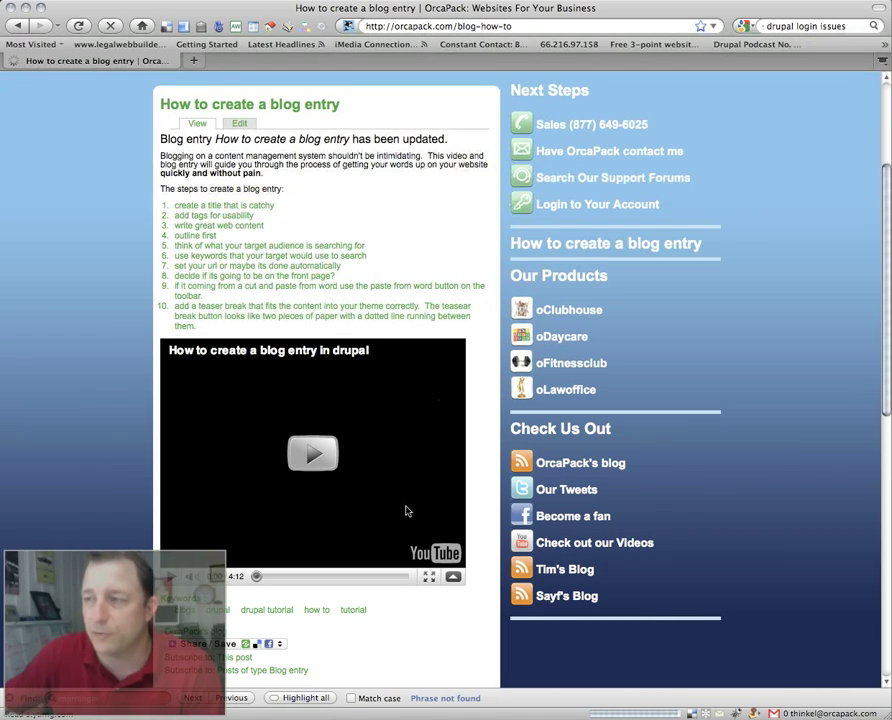
pyautogui.scroll(-8, 72, 260)
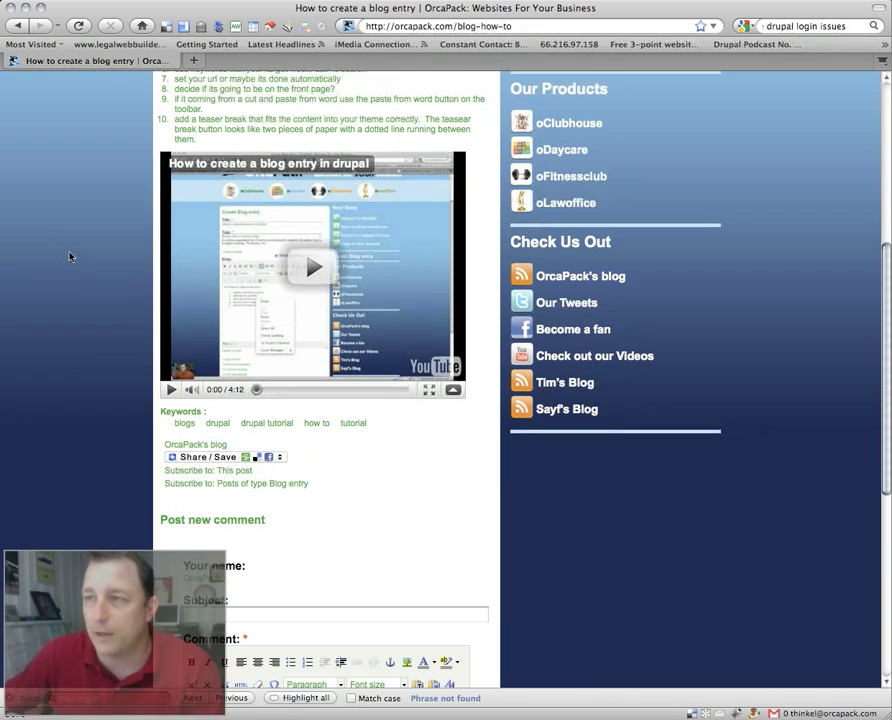
pyautogui.scroll(12, 72, 266)
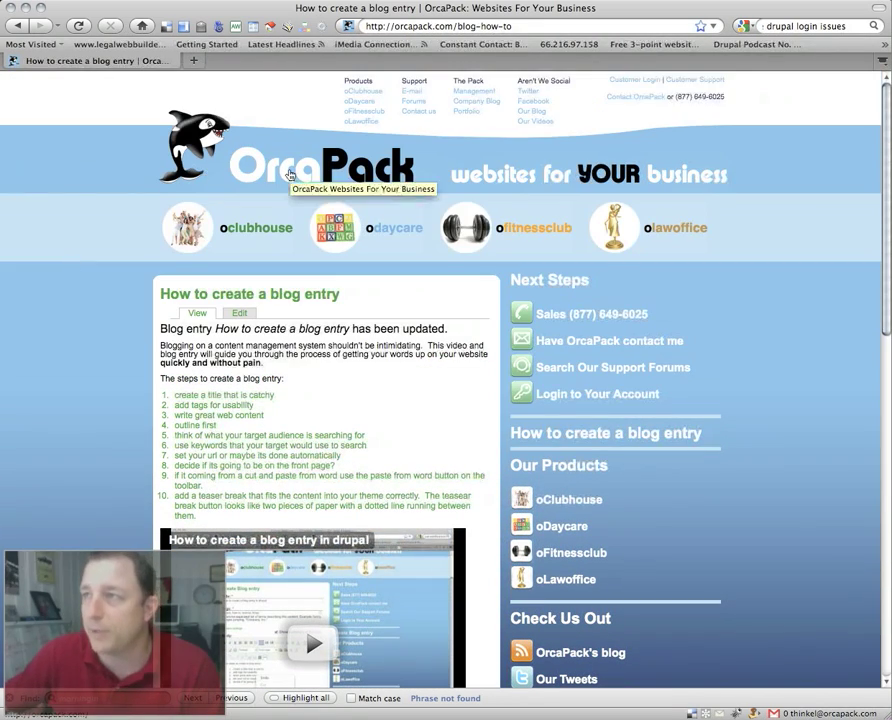
# Check how the post's teaser is displayed in the site's blog listing and in News and Events on the front page.
pyautogui.click(532, 111)
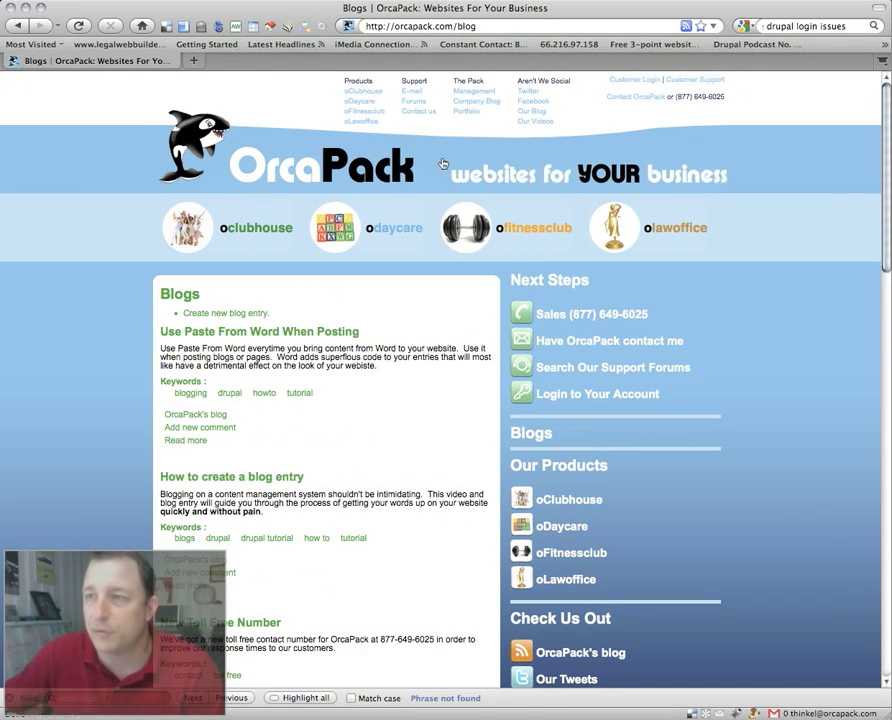
pyautogui.scroll(-2, 78, 225)
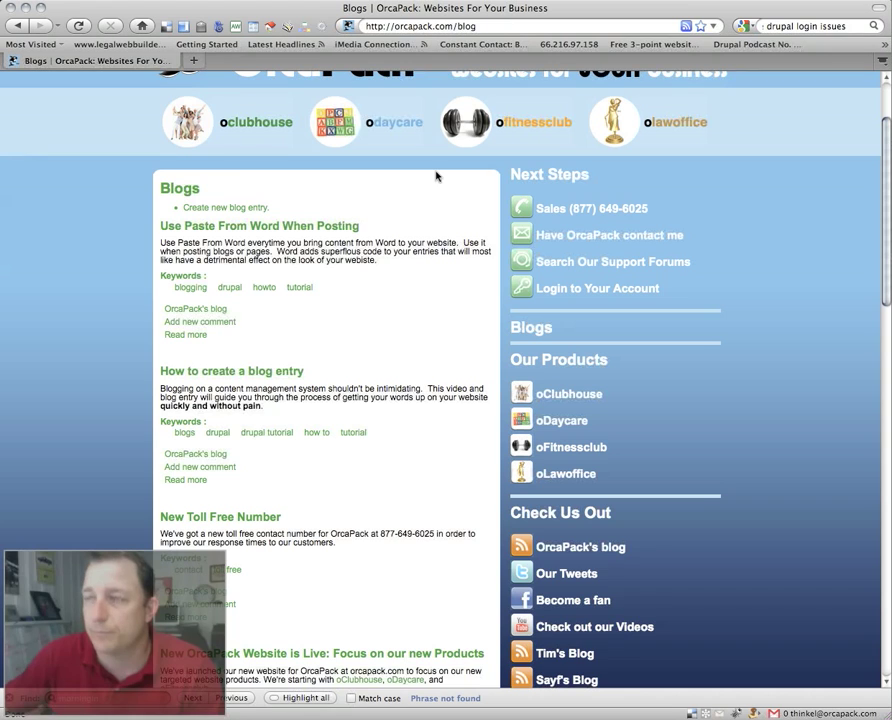
pyautogui.scroll(3, 436, 176)
pyautogui.click(192, 125)
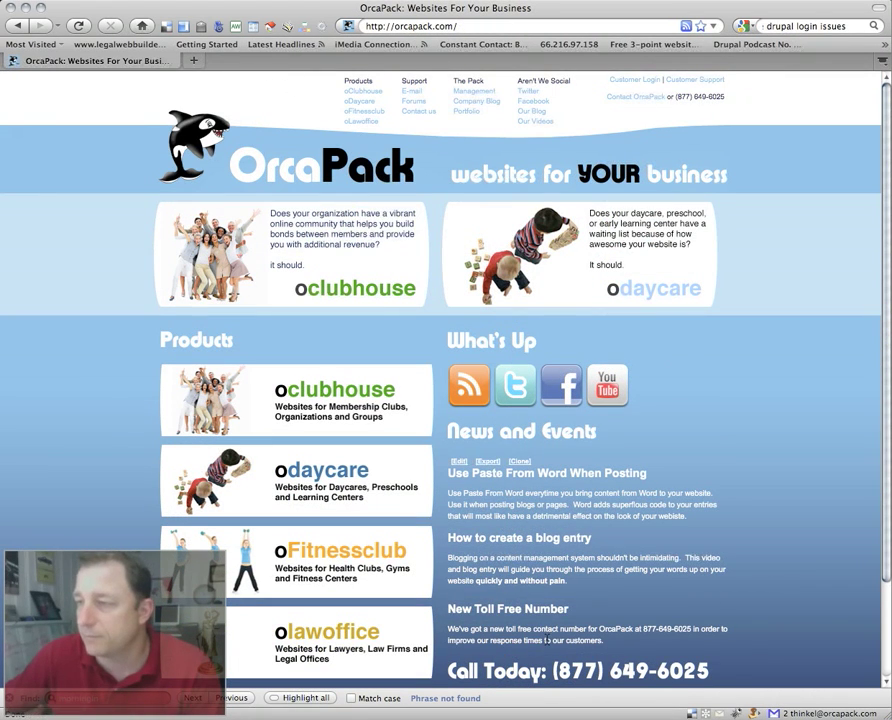
# Open the "How to create a blog entry" post from the front page for editing and examine its publishing options.
pyautogui.click(575, 542)
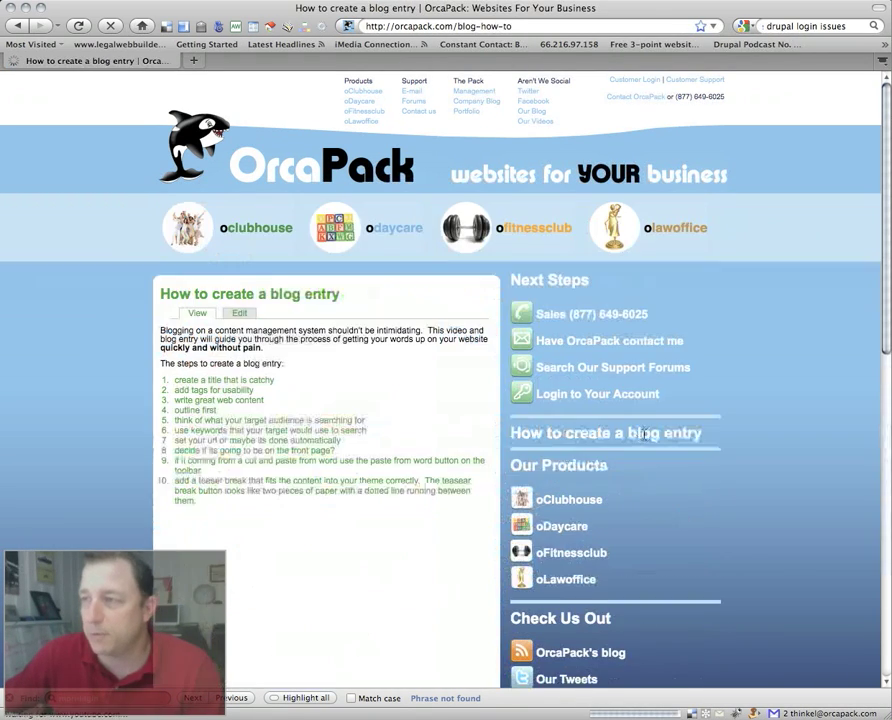
pyautogui.scroll(-1, 430, 412)
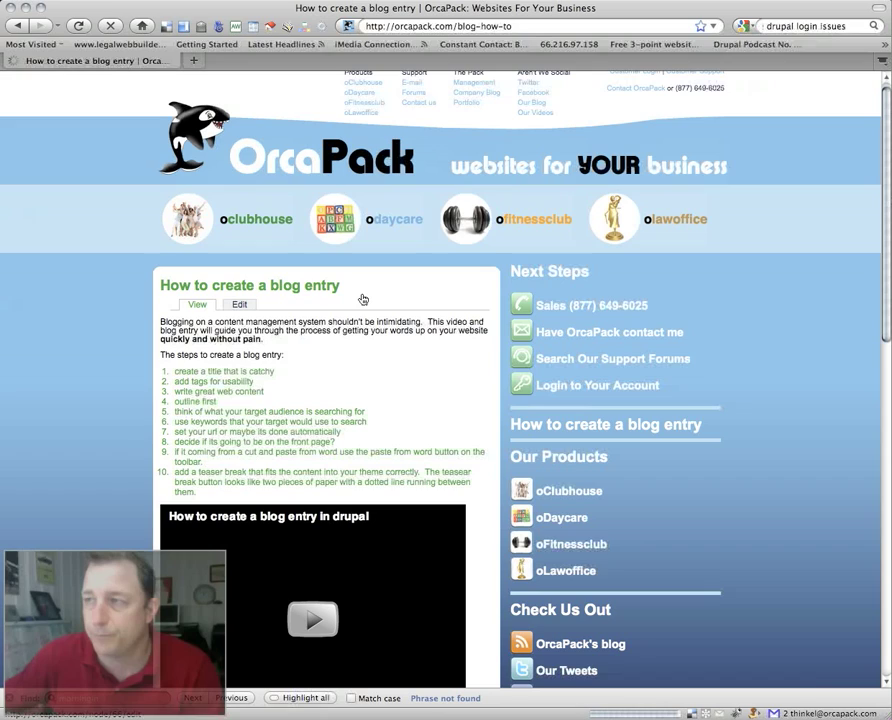
pyautogui.scroll(-10, 364, 296)
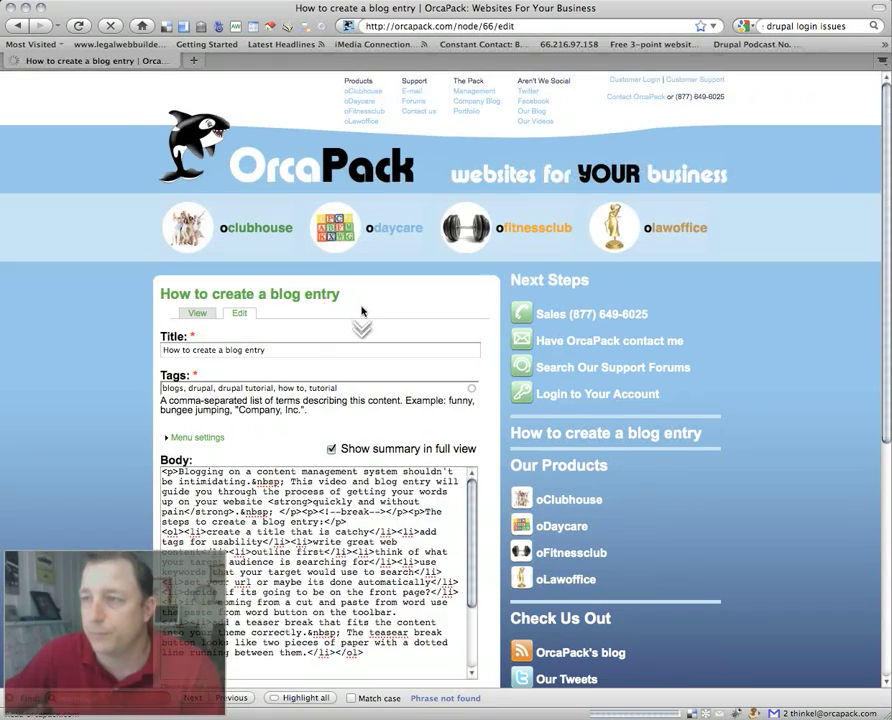
pyautogui.scroll(-14, 362, 310)
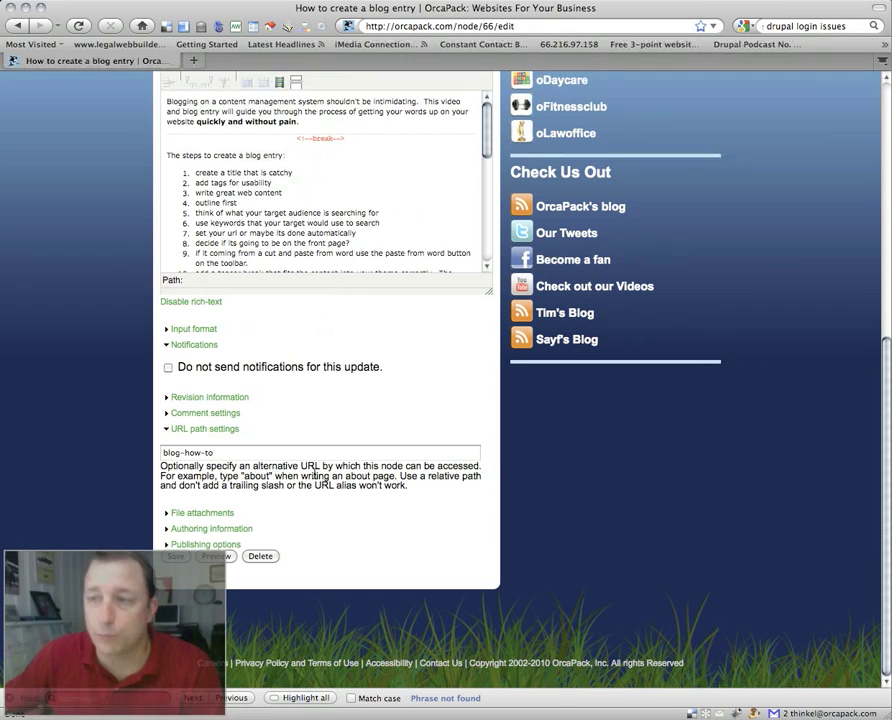
pyautogui.click(242, 544)
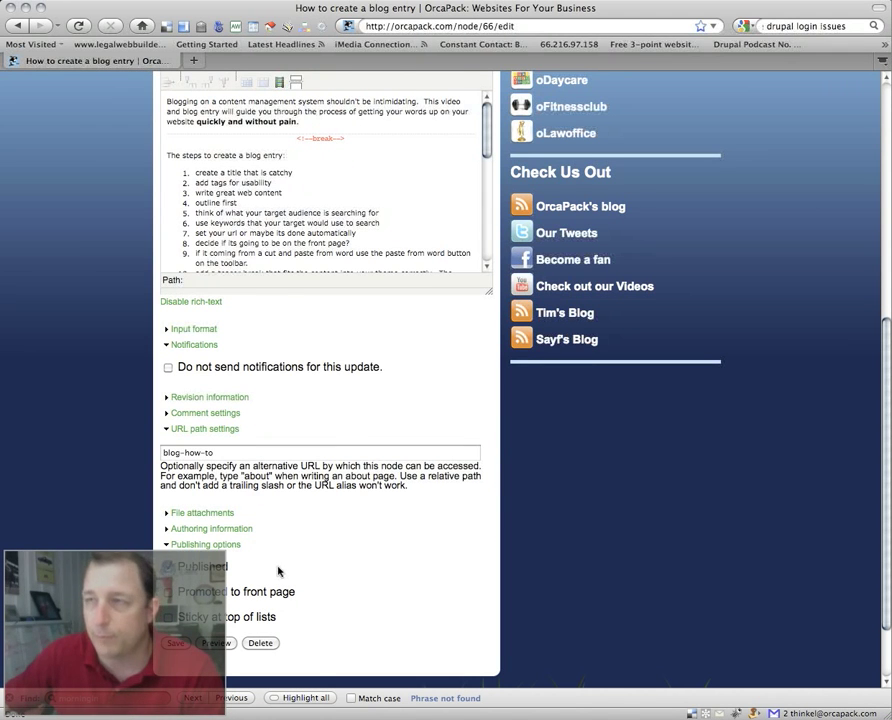
pyautogui.scroll(10, 278, 568)
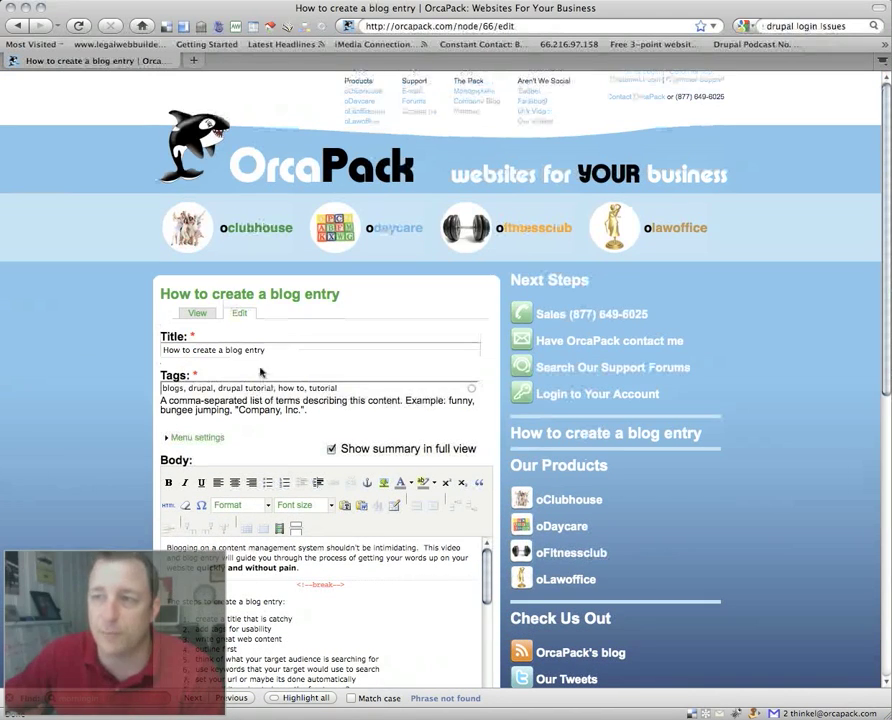
# Return to the post's page view and share the post on Twitter, publishing the prefilled tweet with its link.
pyautogui.click(197, 313)
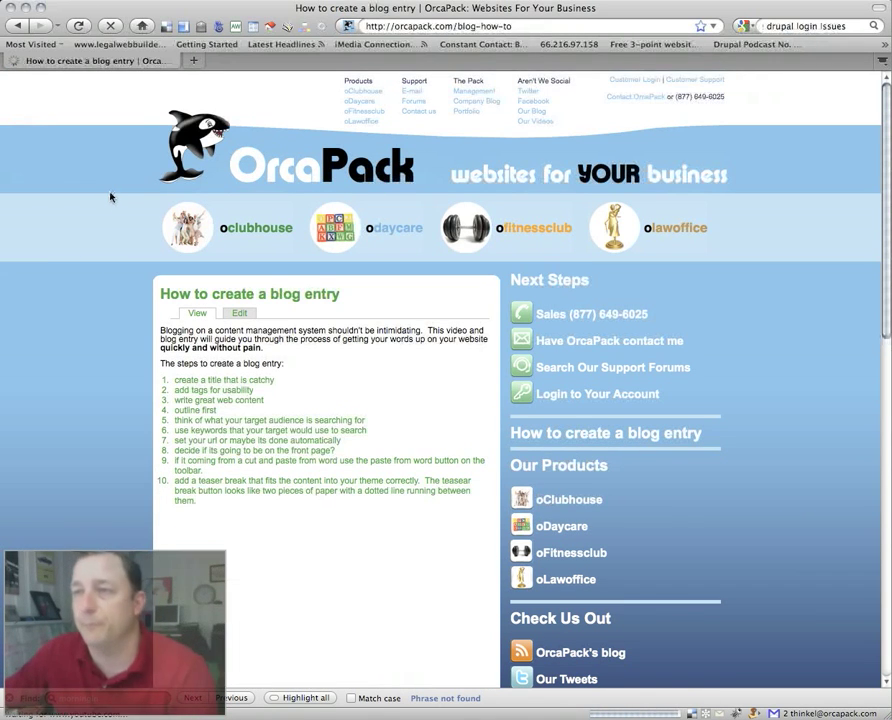
pyautogui.scroll(-4, 114, 196)
pyautogui.scroll(-5, 110, 199)
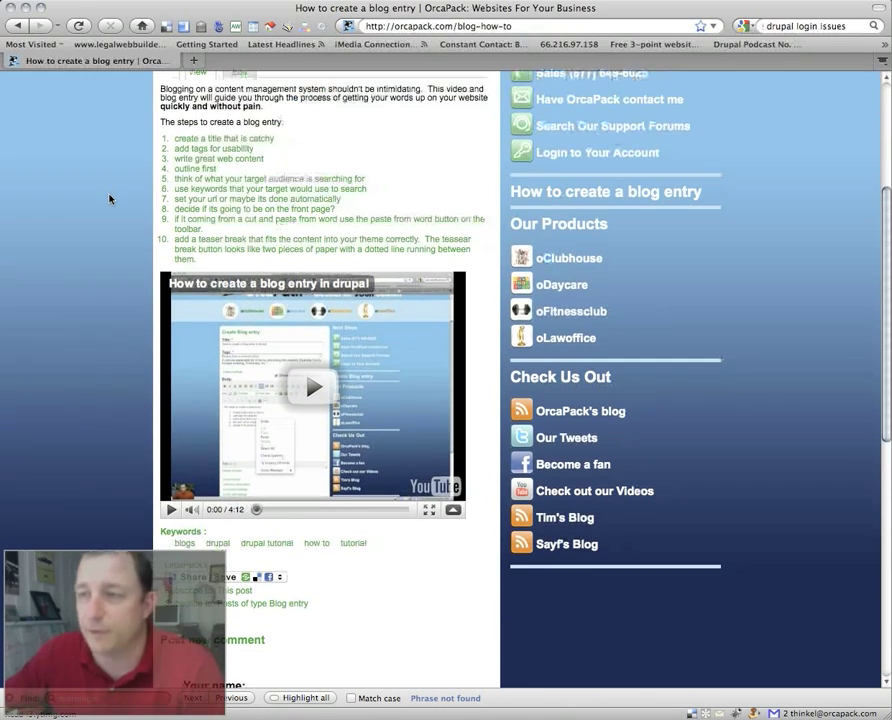
pyautogui.moveTo(237, 471)
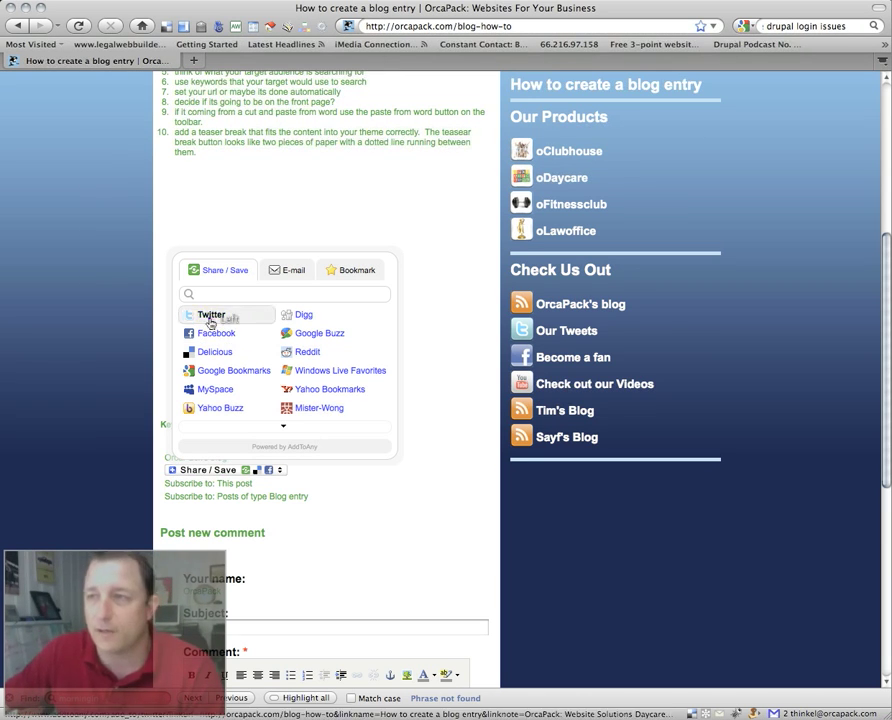
pyautogui.click(185, 314)
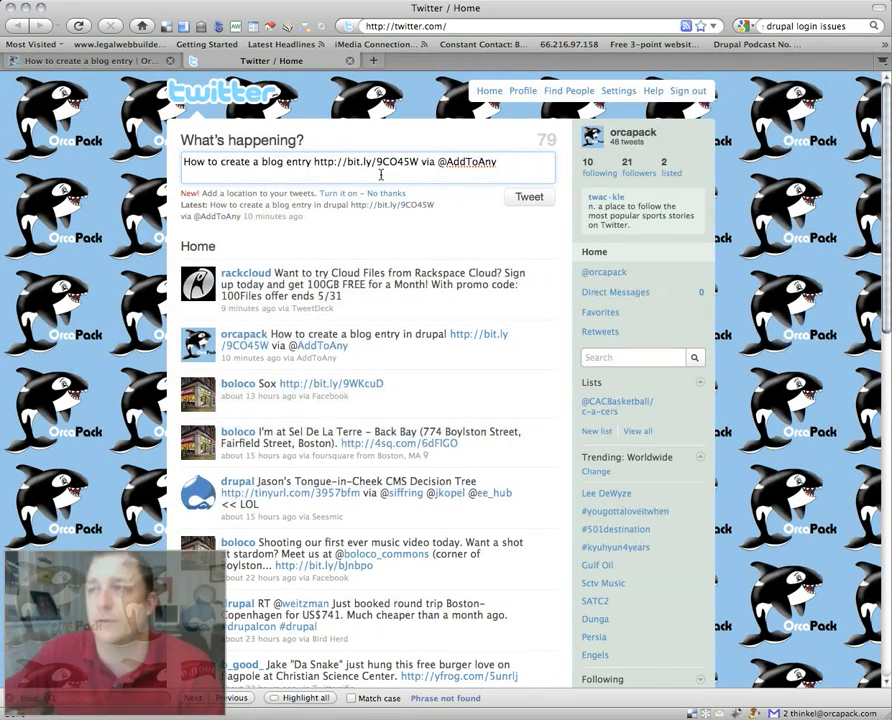
pyautogui.click(526, 197)
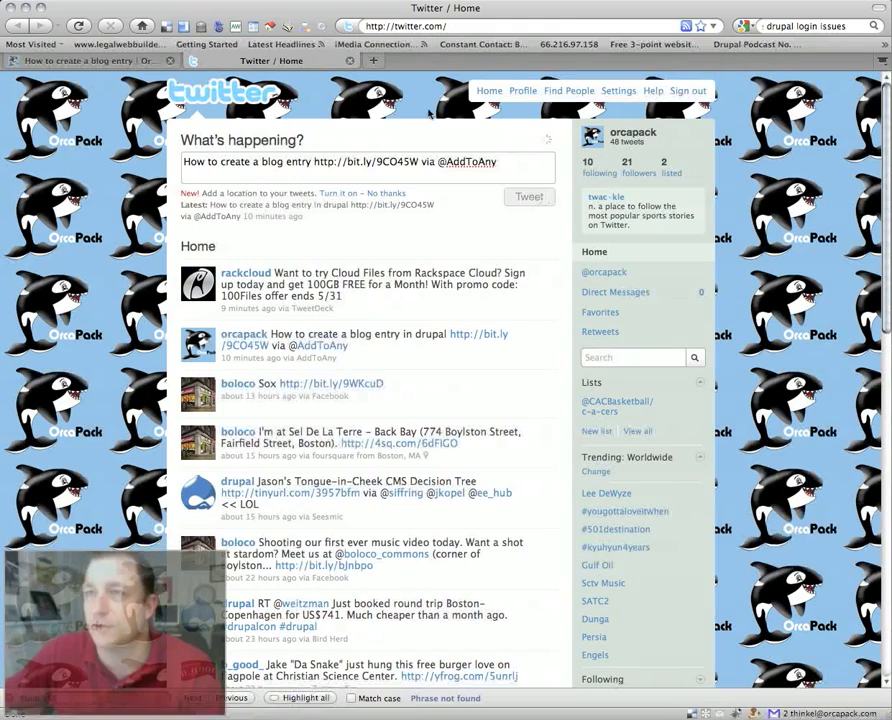
# Return to the blog post and examine its other sharing services, subscription links and comment form.
pyautogui.click(118, 61)
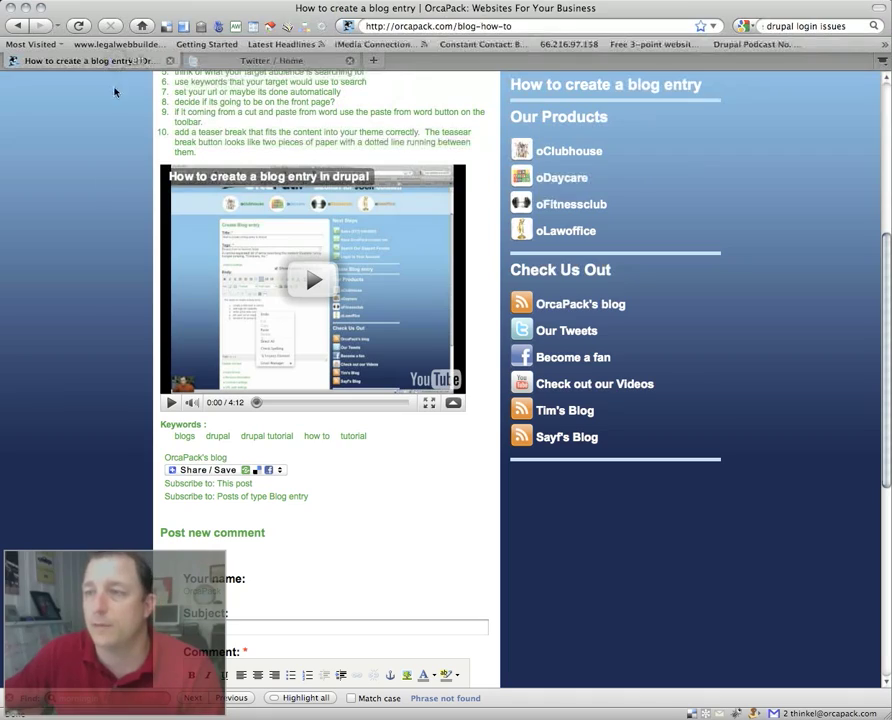
pyautogui.scroll(-3, 110, 170)
pyautogui.moveTo(246, 338)
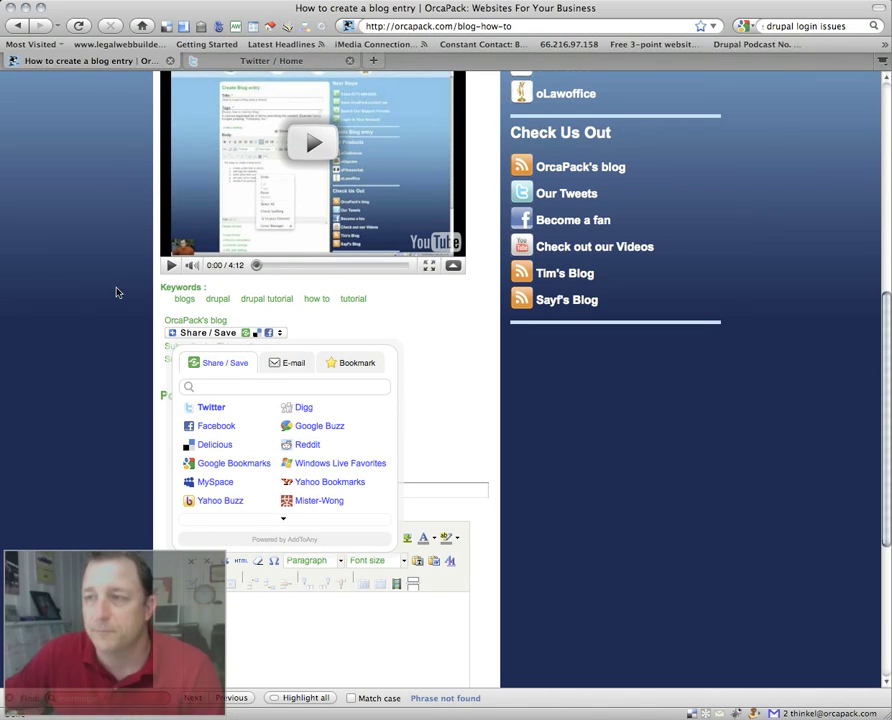
pyautogui.scroll(-5, 116, 292)
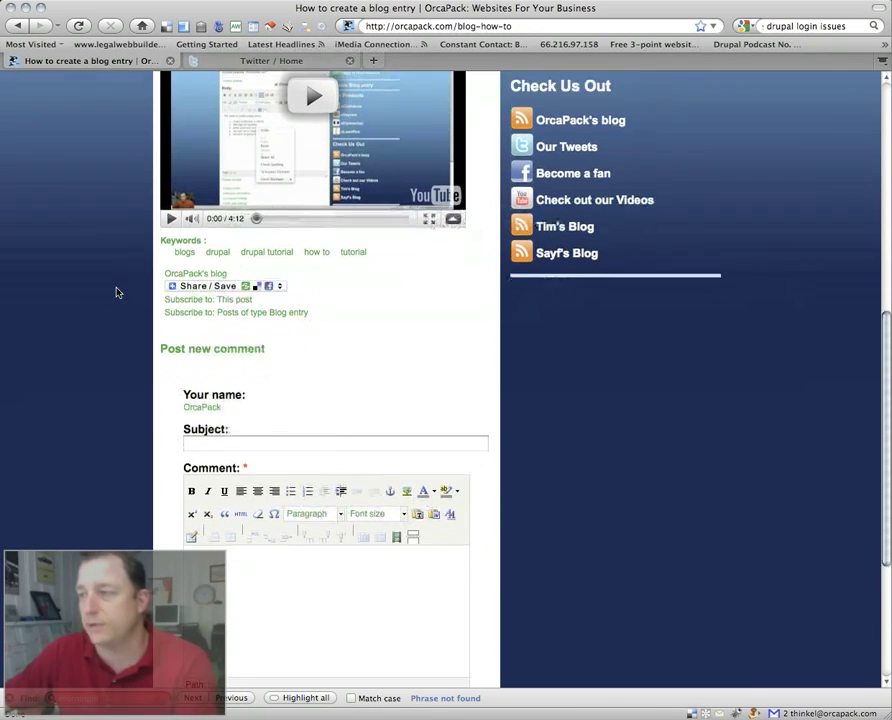
pyautogui.rightClick(889, 652)
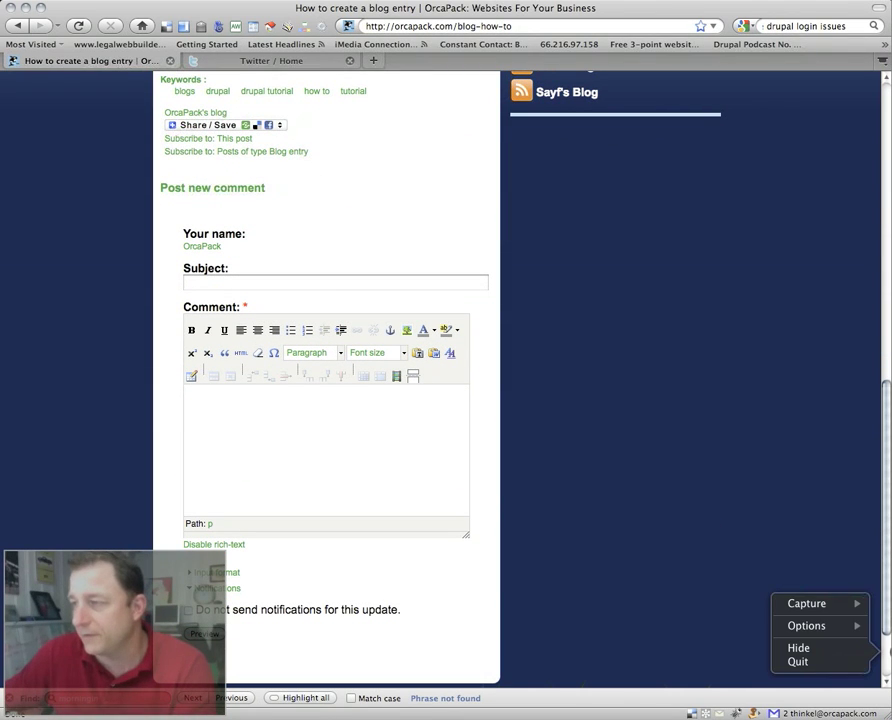
pyautogui.moveTo(839, 610)
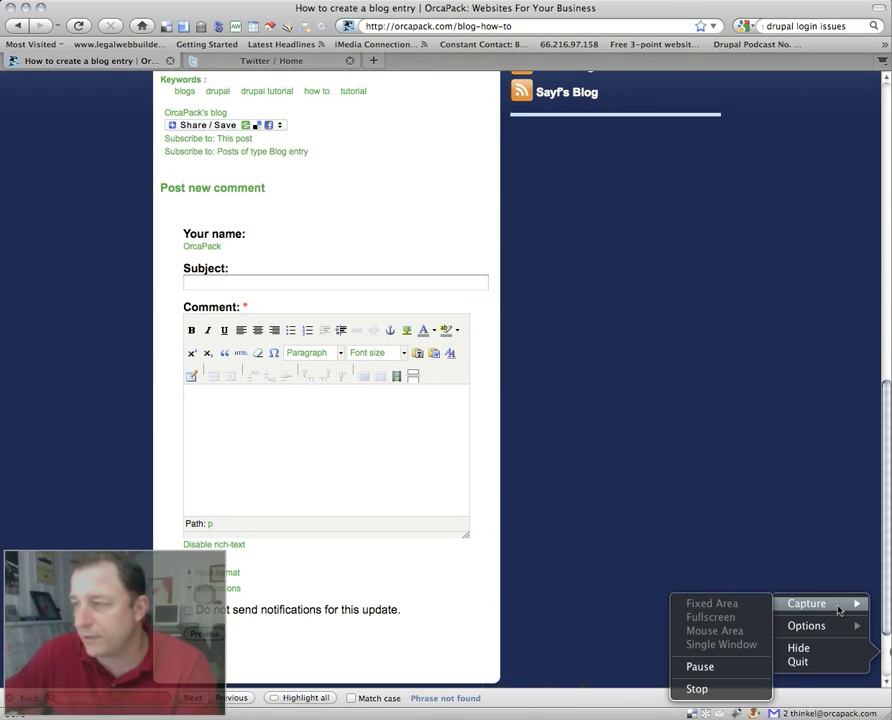
pyautogui.click(700, 689)
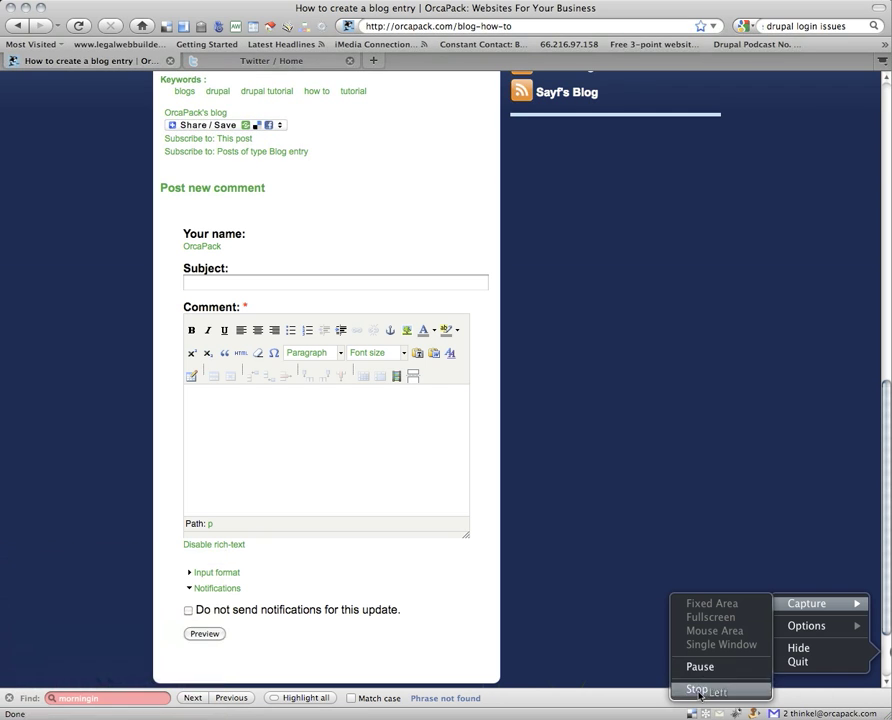